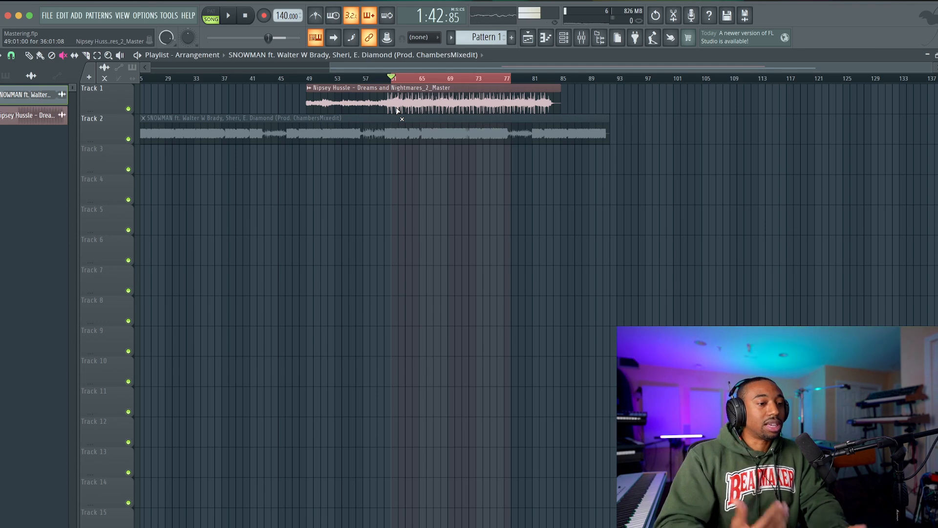
Open the Master Plan plugin on mixer Insert 1 and move its window clear of the effect slots.
{"action": "left_click", "coordinate": [582, 38]}
{"action": "key", "text": "space"}
{"action": "left_click", "coordinate": [76, 154]}
{"action": "left_click", "coordinate": [438, 150]}
{"action": "key", "text": "space"}
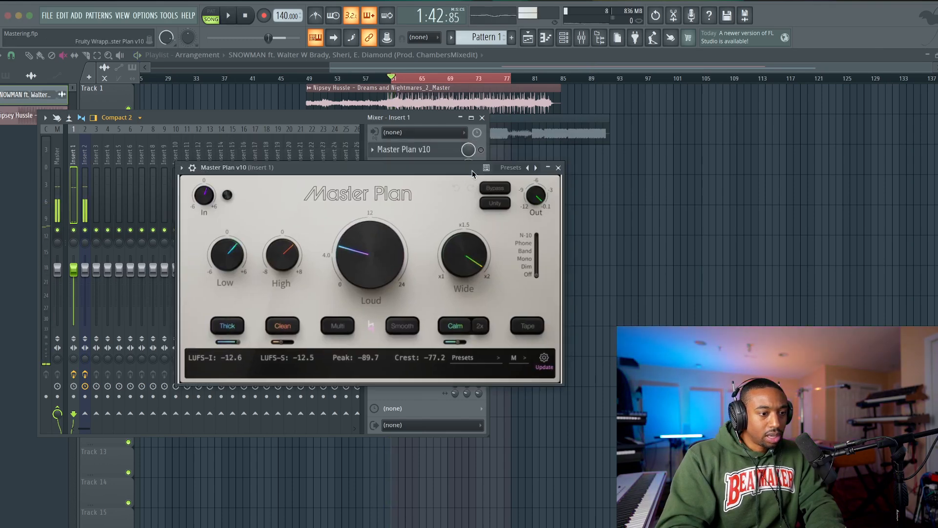
{"action": "left_click_drag", "start_coordinate": [462, 167], "coordinate": [318, 165]}
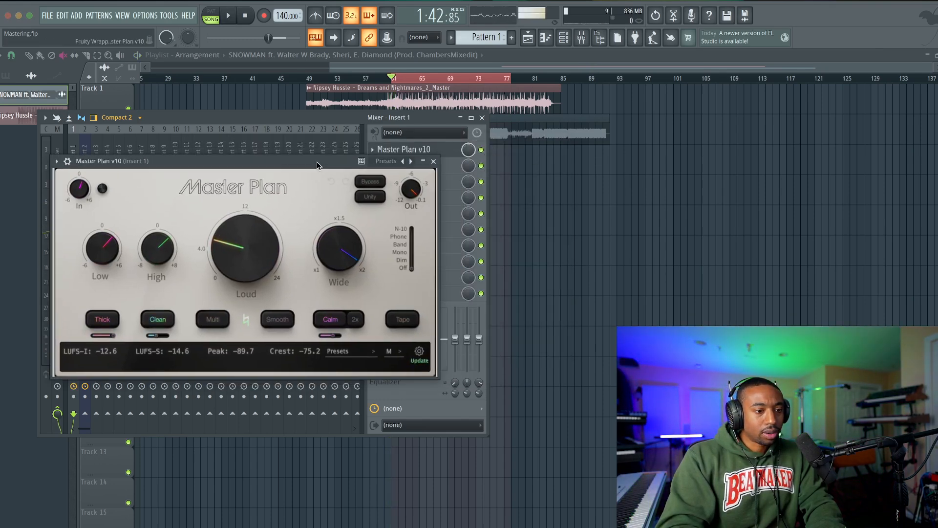
Play the looped section and compare the song with Master Plan bypassed and active.
{"action": "left_click", "coordinate": [376, 182]}
{"action": "key", "text": "space"}
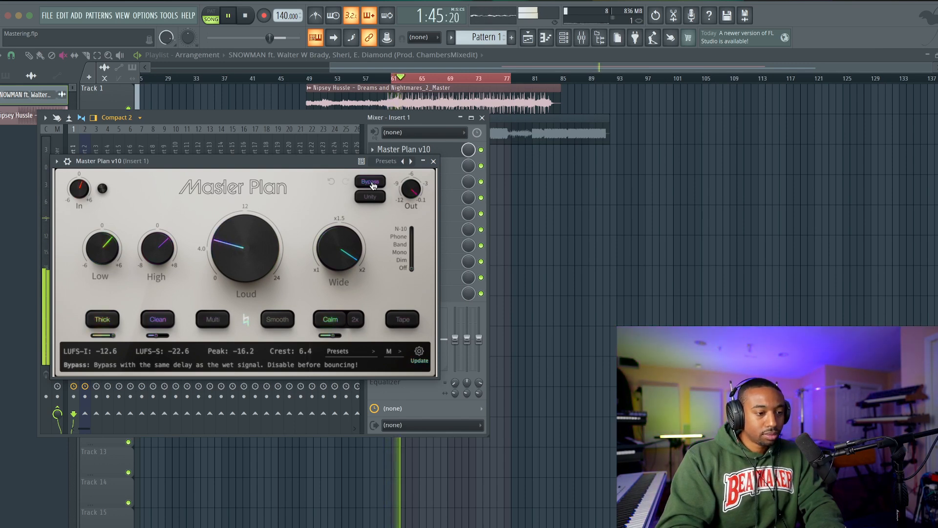
{"action": "left_click", "coordinate": [372, 183]}
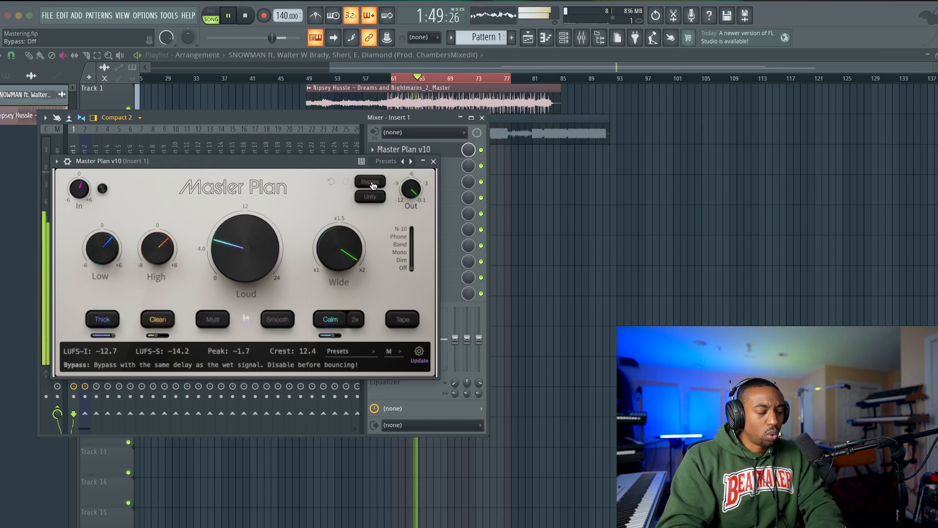
{"action": "left_click", "coordinate": [370, 181]}
{"action": "key", "text": "space"}
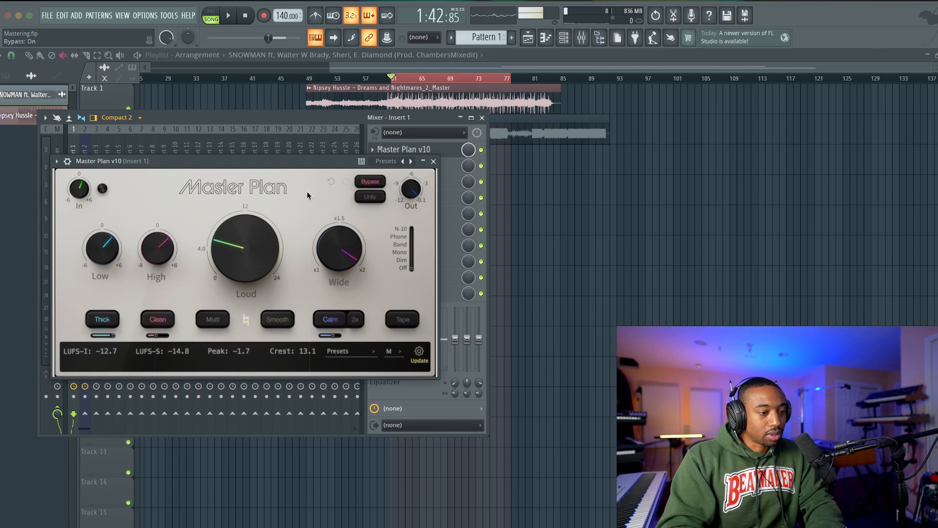
Close the existing Master Plan, disable it, and open a fresh Master Plan instance in Insert 1's second slot.
{"action": "left_click", "coordinate": [433, 161]}
{"action": "left_click", "coordinate": [437, 167]}
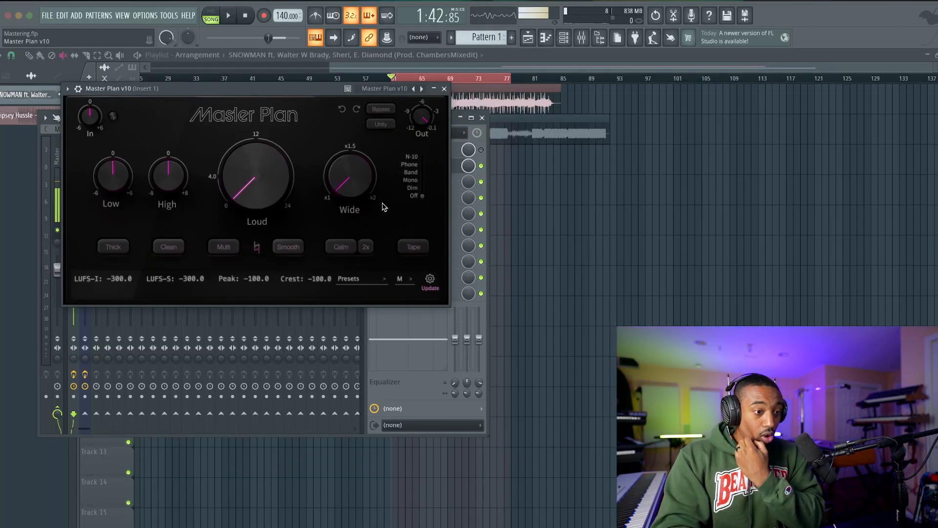
Switch Master Plan to the light faceplate in its settings and make the settings default.
{"action": "left_click", "coordinate": [433, 280]}
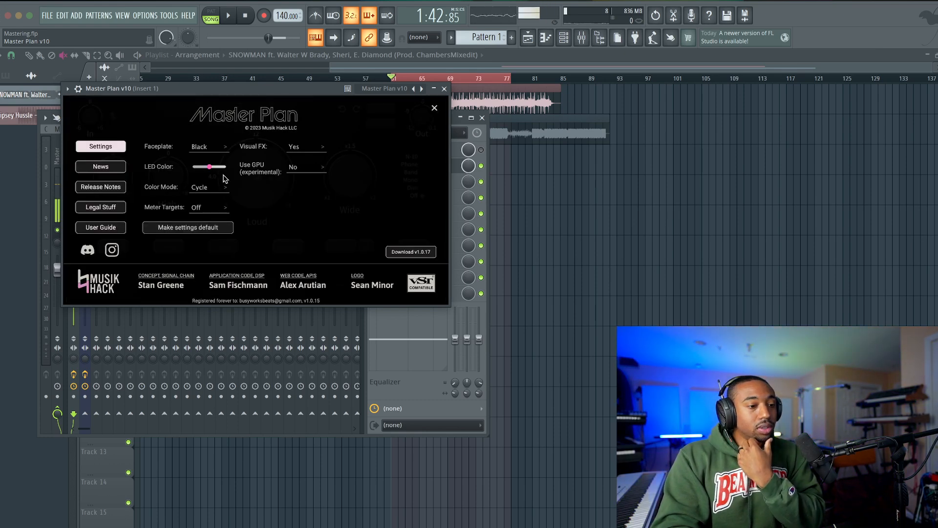
{"action": "left_click", "coordinate": [197, 146]}
{"action": "left_click", "coordinate": [204, 168]}
{"action": "left_click", "coordinate": [199, 188]}
{"action": "left_click", "coordinate": [203, 225]}
{"action": "left_click", "coordinate": [434, 108]}
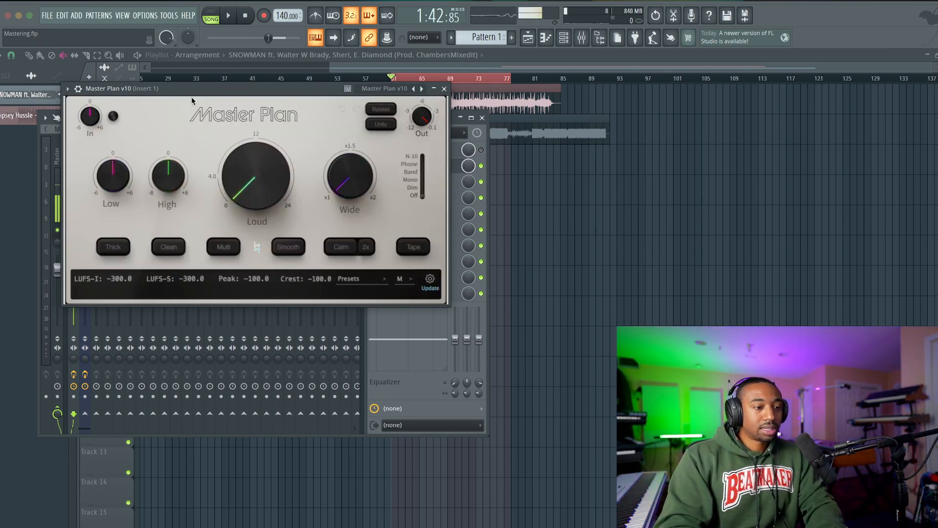
Reposition the Master Plan window and bring the playlist in front of the mixer.
{"action": "left_click_drag", "start_coordinate": [191, 90], "coordinate": [195, 105]}
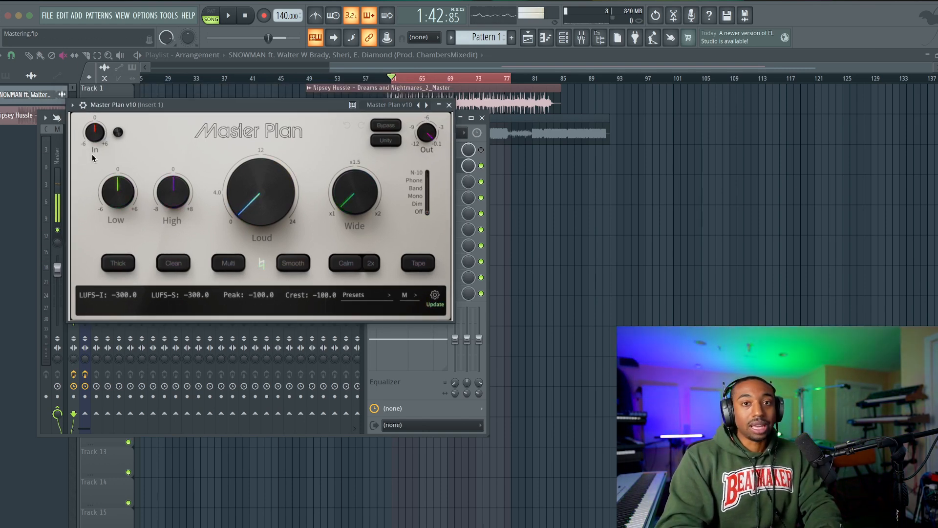
{"action": "left_click_drag", "start_coordinate": [336, 108], "coordinate": [364, 154]}
{"action": "left_click", "coordinate": [418, 100]}
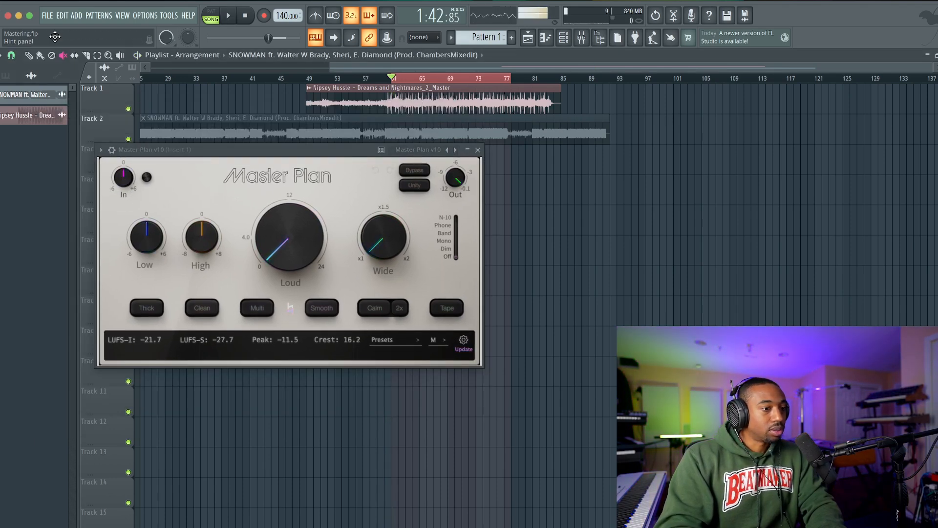
Check the channel settings of the Nipsey Hussle clip on Track 1 while playing the loop, and close them.
{"action": "double_click", "coordinate": [433, 99]}
{"action": "left_click_drag", "start_coordinate": [232, 152], "coordinate": [232, 218]}
{"action": "key", "text": "space"}
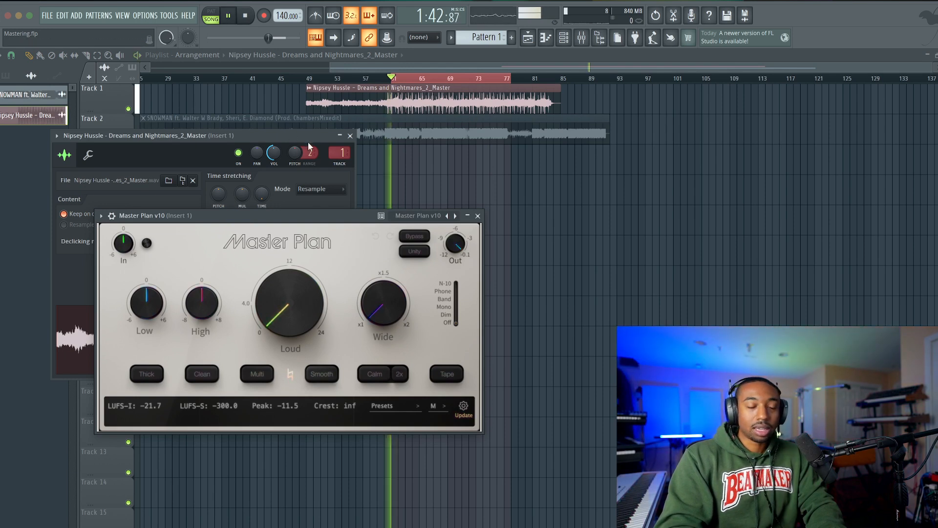
{"action": "left_click_drag", "start_coordinate": [262, 217], "coordinate": [247, 161]}
{"action": "key", "text": "space"}
{"action": "left_click", "coordinate": [350, 136]}
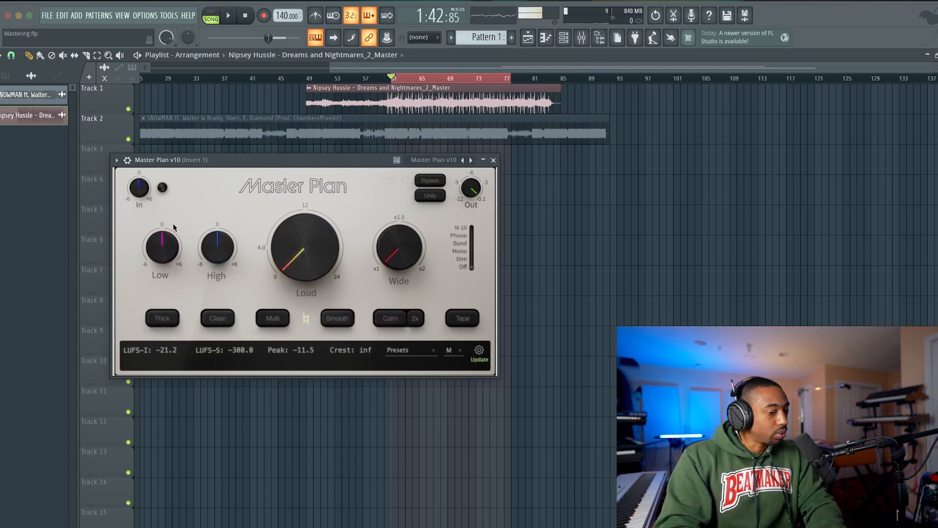
Raise Master Plan's input gain to 1.62 dB and listen to the loop.
{"action": "mouse_move", "coordinate": [147, 198]}
{"action": "left_click_drag", "start_coordinate": [147, 198], "coordinate": [150, 184]}
{"action": "key", "text": "space"}
{"action": "key", "text": "space"}
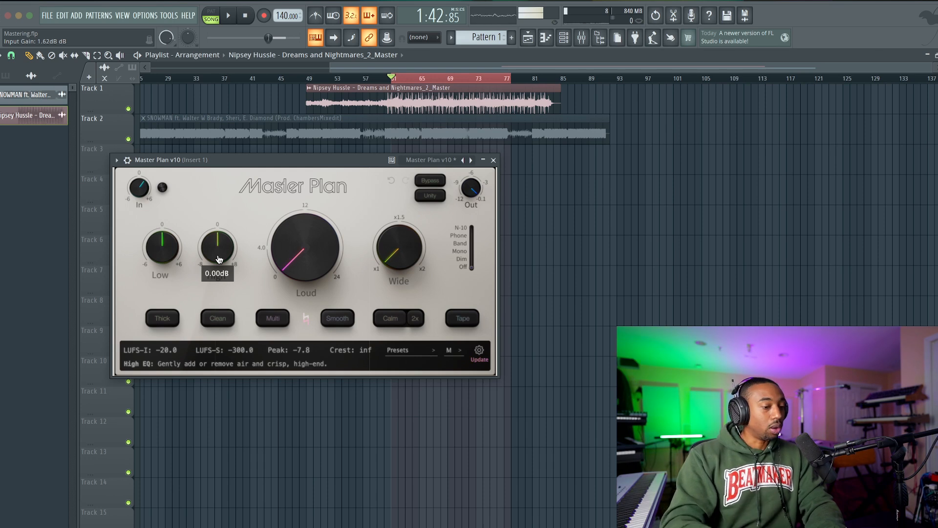
Boost Master Plan's High EQ to 8.00 dB during playback, close the plugin and stop the song.
{"action": "key", "text": "space"}
{"action": "left_click_drag", "start_coordinate": [219, 259], "coordinate": [222, 203]}
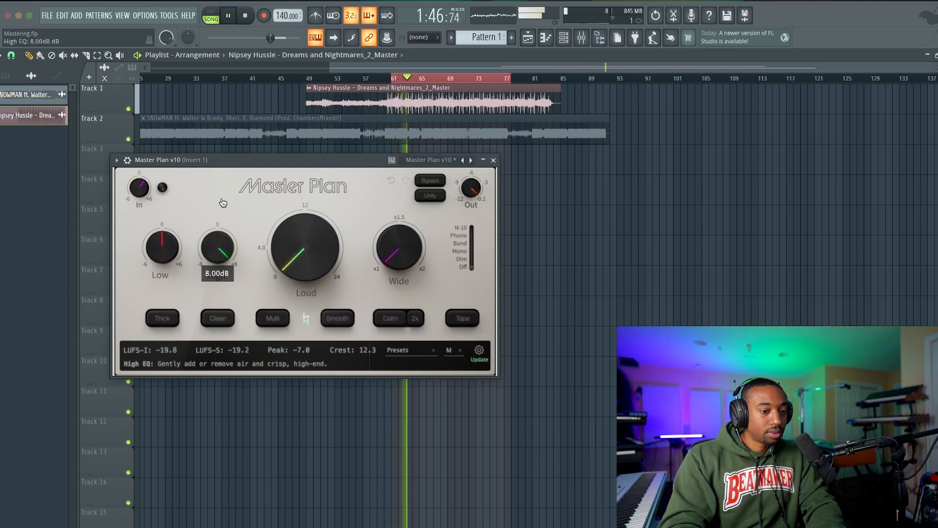
{"action": "left_click", "coordinate": [493, 159]}
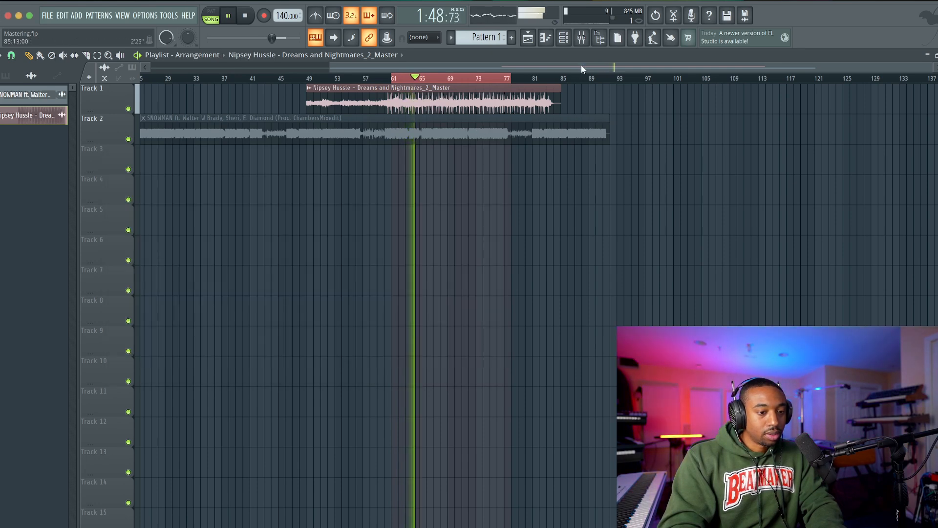
{"action": "key", "text": "space"}
Reopen the second Master Plan on Insert 1 and audition its High EQ boost, leaving it at 8.00 dB.
{"action": "left_click", "coordinate": [581, 38]}
{"action": "left_click", "coordinate": [425, 165]}
{"action": "key", "text": "space"}
{"action": "mouse_move", "coordinate": [217, 247]}
{"action": "left_mouse_down"}
{"action": "mouse_move", "coordinate": [217, 297]}
{"action": "mouse_move", "coordinate": [218, 254]}
{"action": "left_mouse_up"}
{"action": "key", "text": "space"}
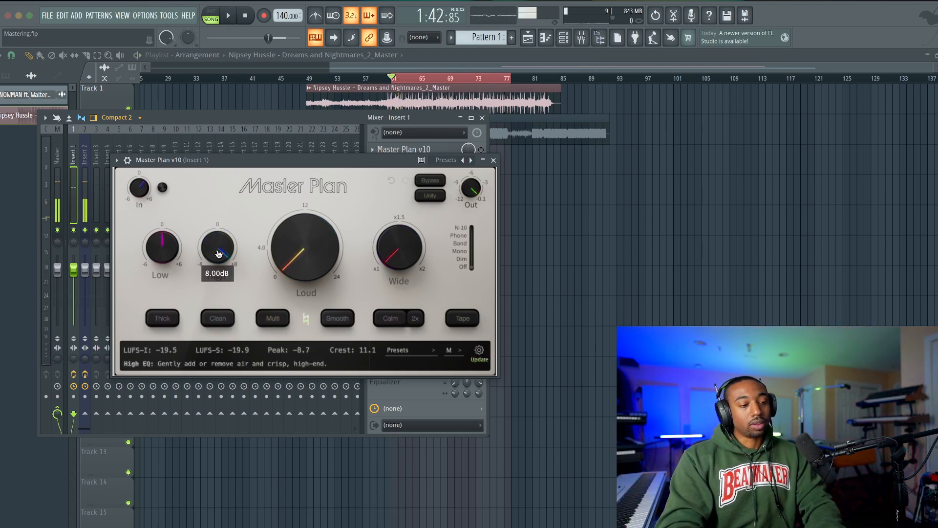
{"action": "key", "text": "space"}
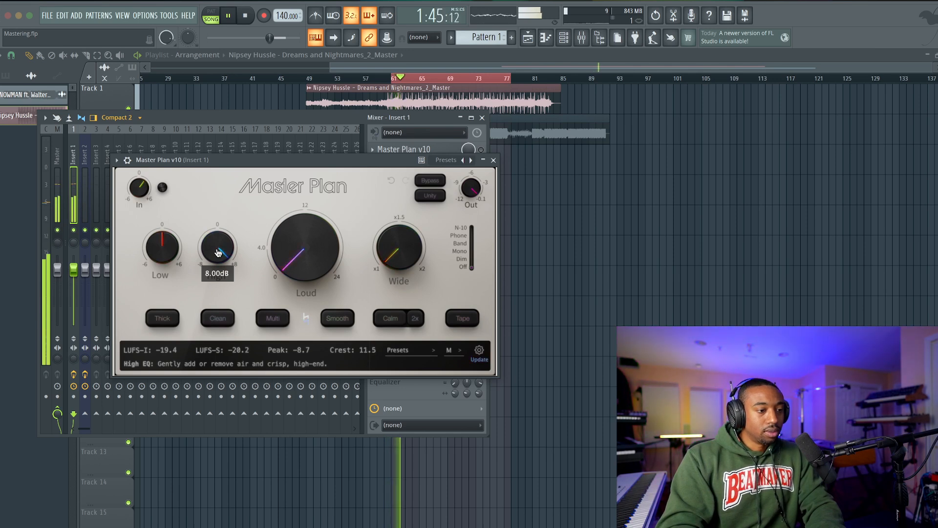
{"action": "key", "text": "space"}
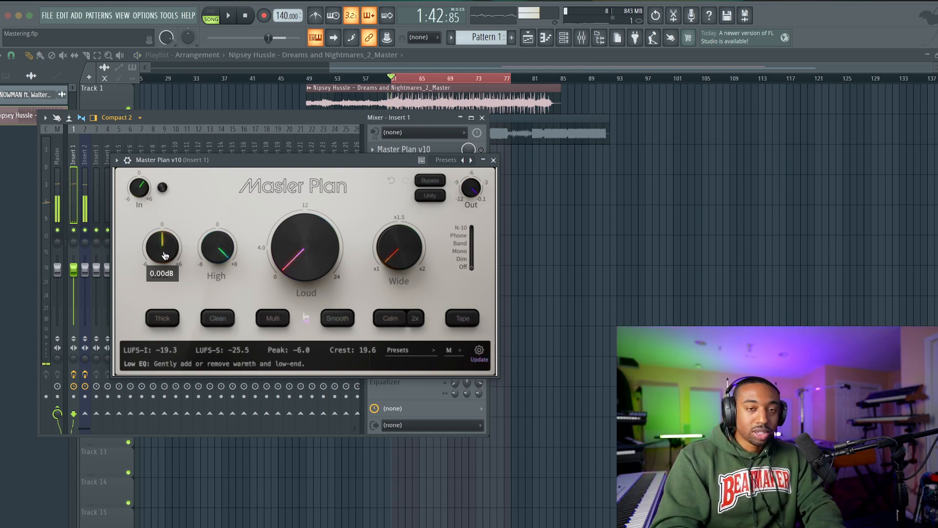
Boost Master Plan's Low EQ to 6.00 dB while the loop plays, and stop playback.
{"action": "key", "text": "space"}
{"action": "left_click_drag", "start_coordinate": [165, 255], "coordinate": [166, 211]}
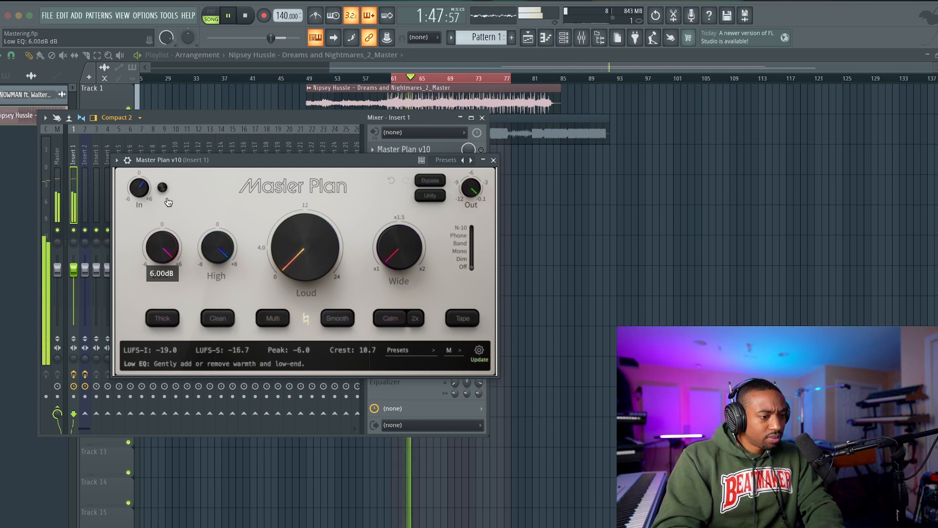
{"action": "key", "text": "space"}
{"action": "mouse_move", "coordinate": [164, 252]}
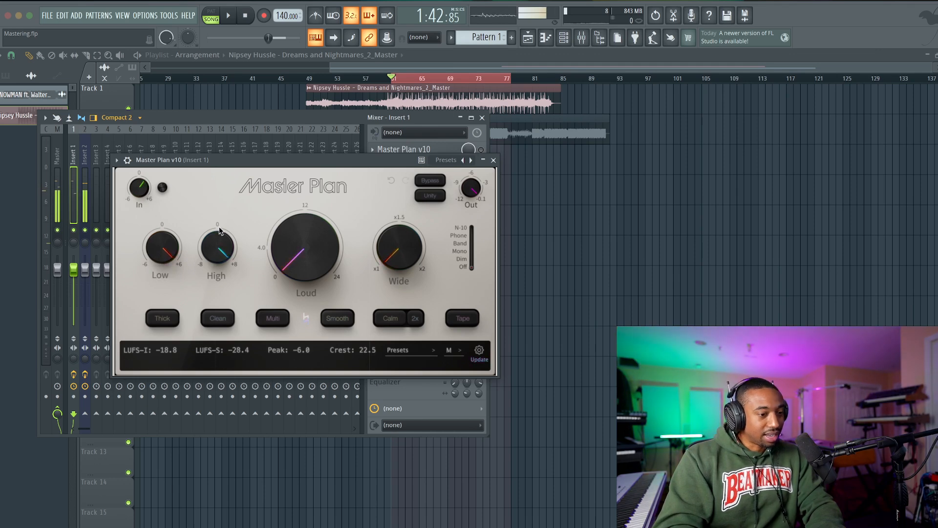
{"action": "mouse_move", "coordinate": [146, 194]}
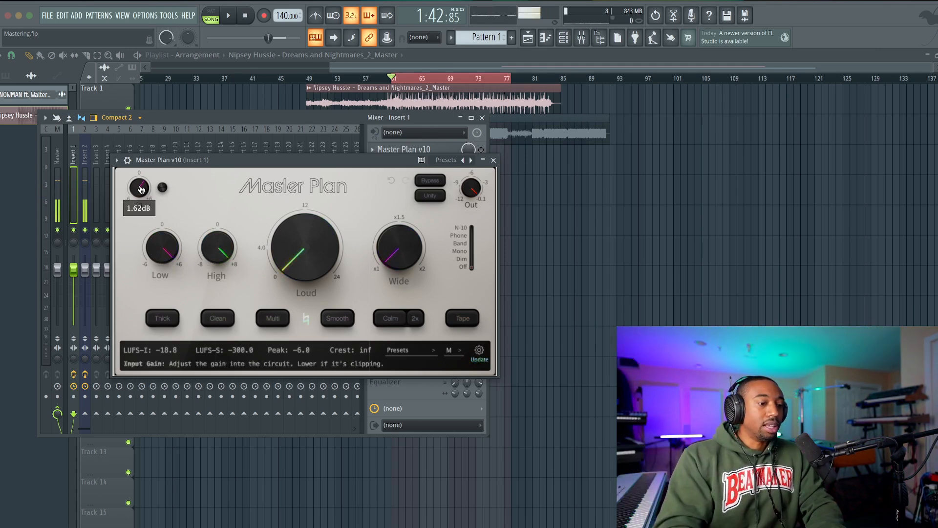
{"action": "mouse_move", "coordinate": [190, 264]}
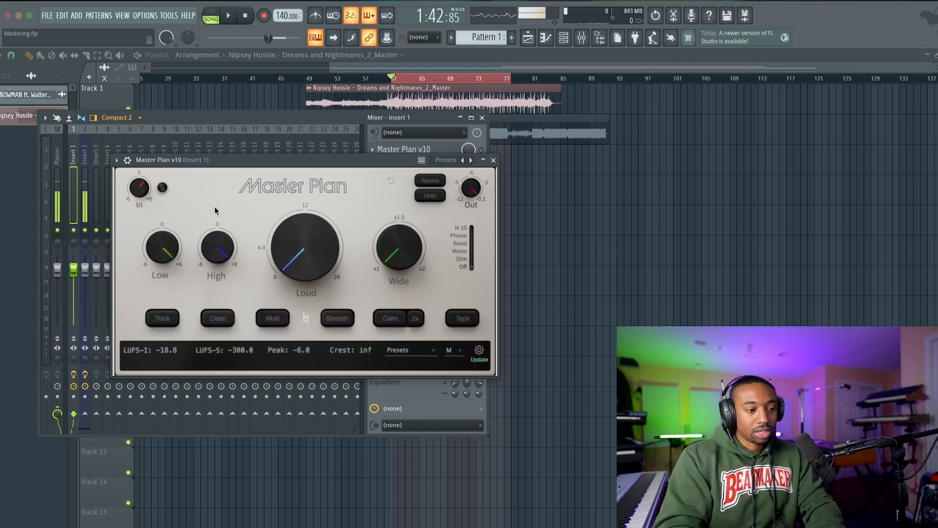
Enable Thick saturation and raise its mix to 100% while the loop plays.
{"action": "left_click", "coordinate": [171, 318]}
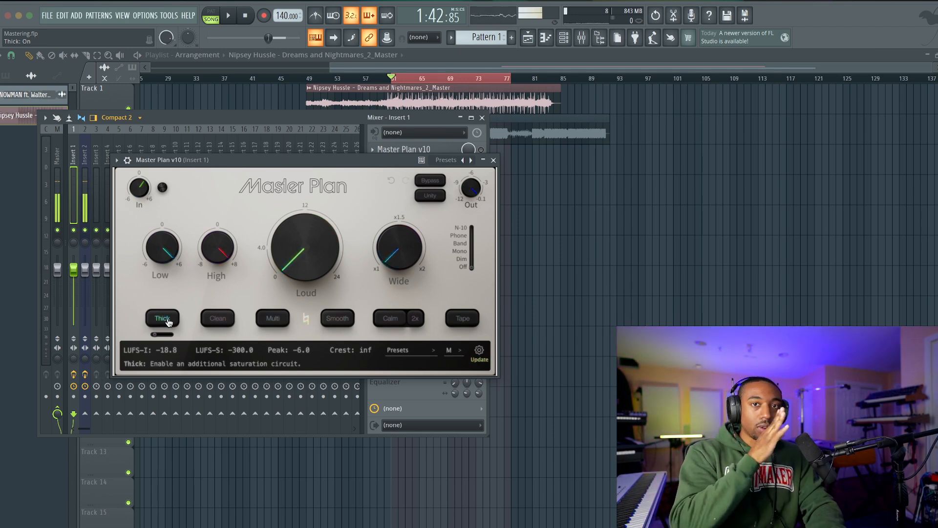
{"action": "key", "text": "space"}
{"action": "mouse_move", "coordinate": [157, 336]}
{"action": "key", "text": "space"}
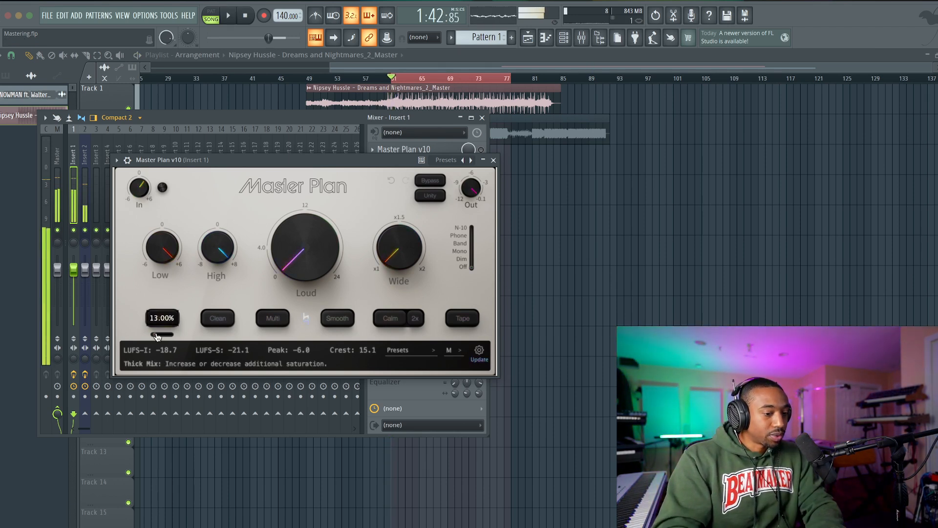
{"action": "key", "text": "space"}
{"action": "left_click_drag", "start_coordinate": [157, 336], "coordinate": [183, 335]}
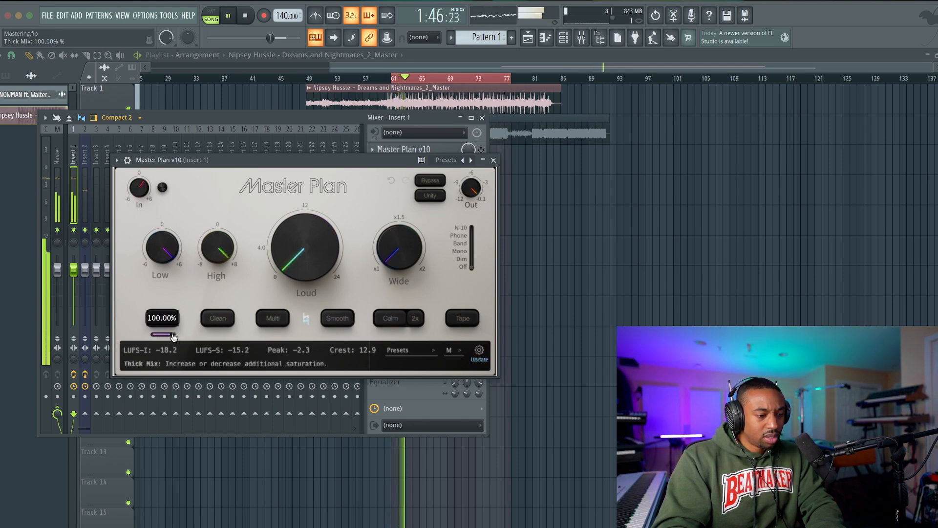
{"action": "key", "text": "space"}
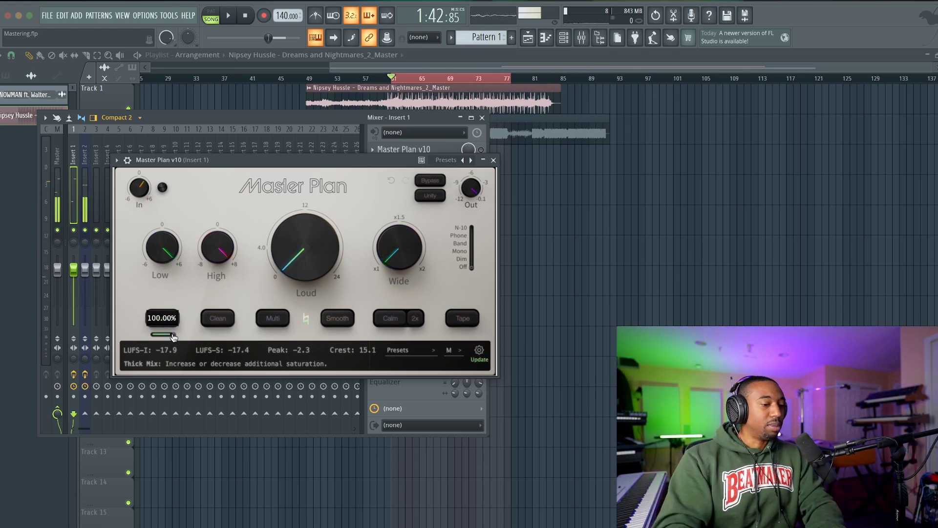
Compare the Thick mix at 0% and 100% during playback, leaving it at 100%.
{"action": "key", "text": "space"}
{"action": "left_click", "coordinate": [152, 333]}
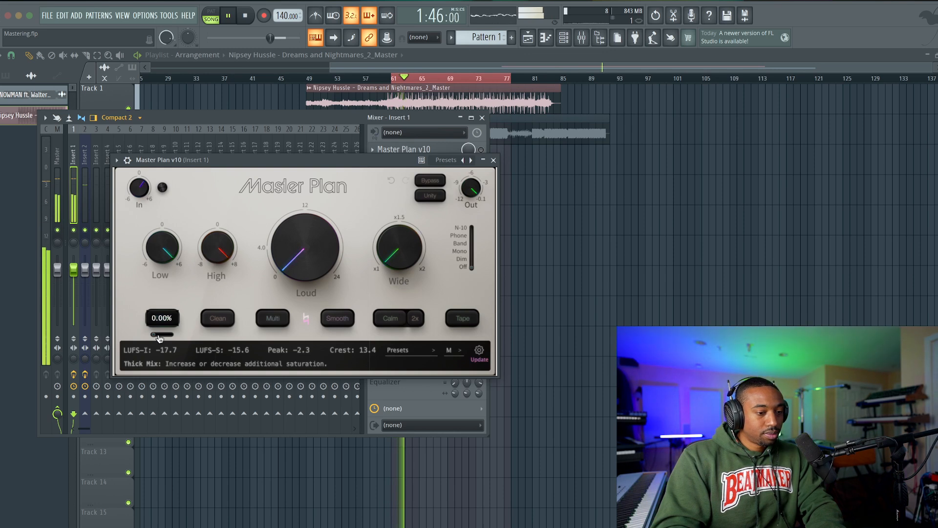
{"action": "left_click_drag", "start_coordinate": [160, 338], "coordinate": [203, 330]}
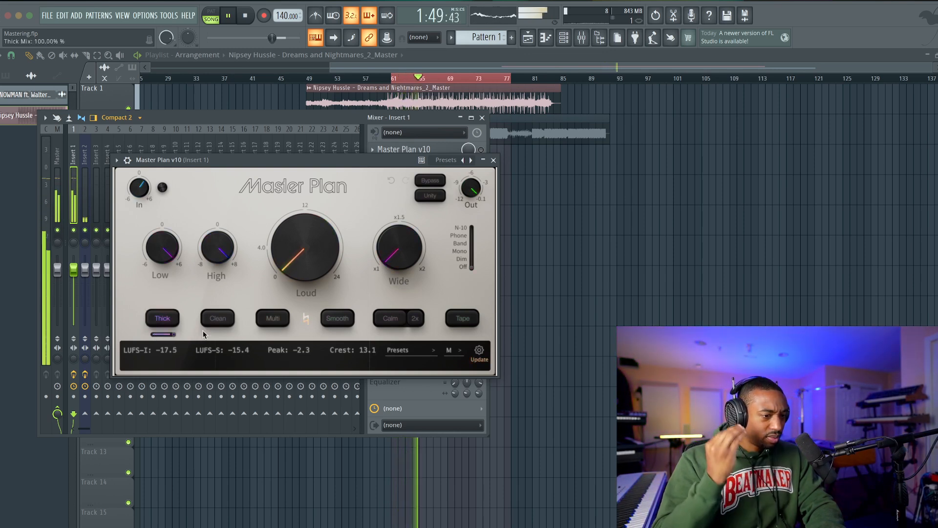
{"action": "key", "text": "space"}
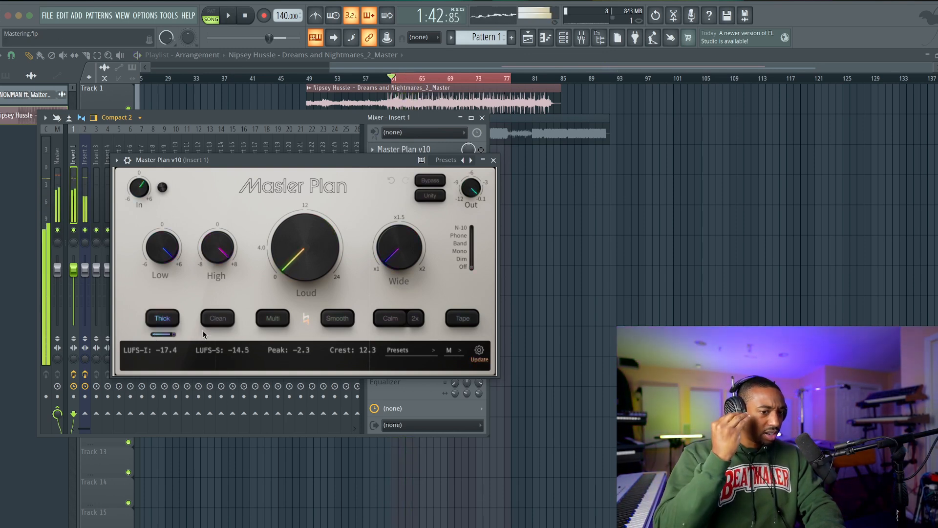
{"action": "key", "text": "space"}
{"action": "mouse_move", "coordinate": [173, 334]}
{"action": "left_mouse_down"}
{"action": "mouse_move", "coordinate": [130, 339]}
{"action": "mouse_move", "coordinate": [186, 332]}
{"action": "left_mouse_up"}
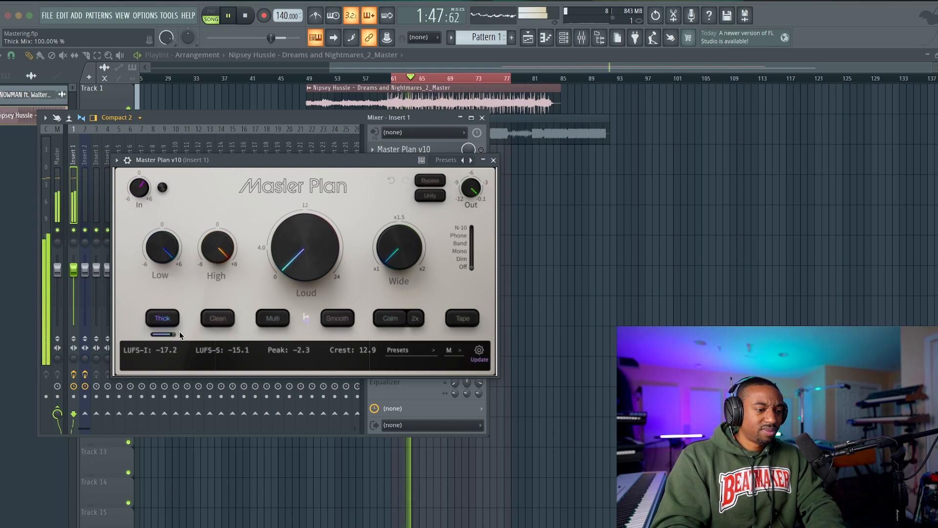
{"action": "key", "text": "space"}
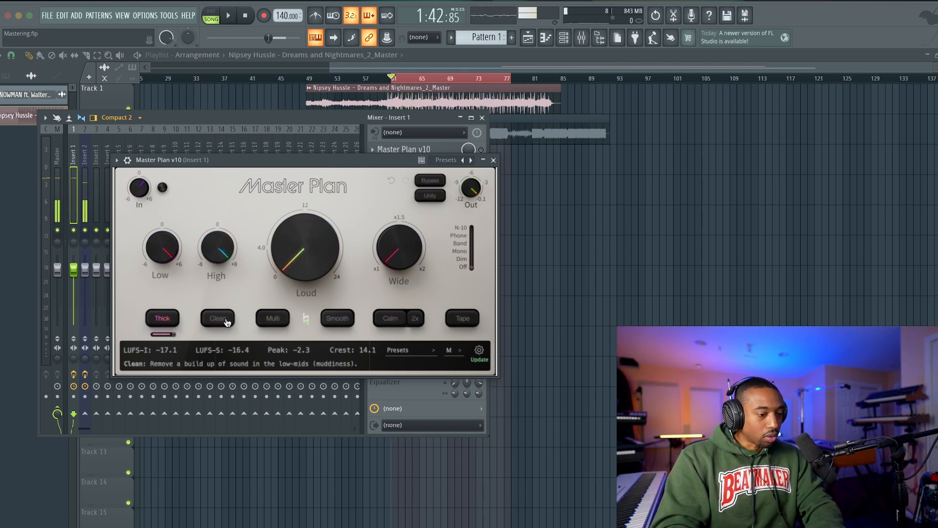
Audition Clean with its mix at 0%, leaving both Clean and the multiband compressor switched off.
{"action": "left_click_drag", "start_coordinate": [217, 335], "coordinate": [179, 338]}
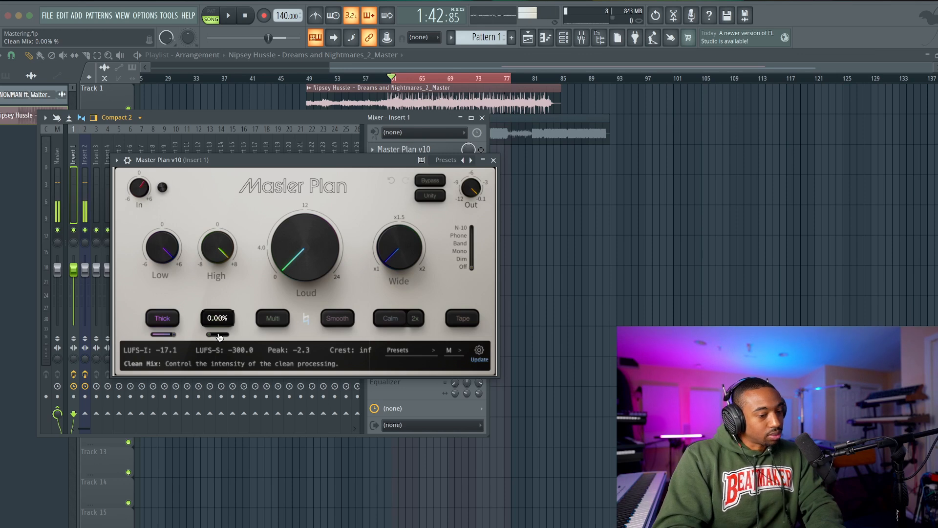
{"action": "key", "text": "space"}
{"action": "left_click_drag", "start_coordinate": [219, 337], "coordinate": [137, 346]}
{"action": "key", "text": "space"}
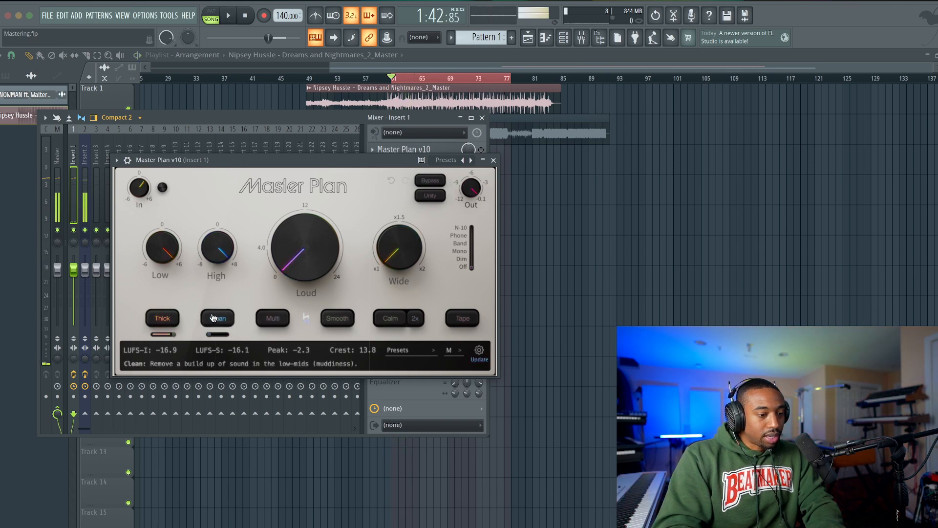
{"action": "left_click", "coordinate": [214, 318]}
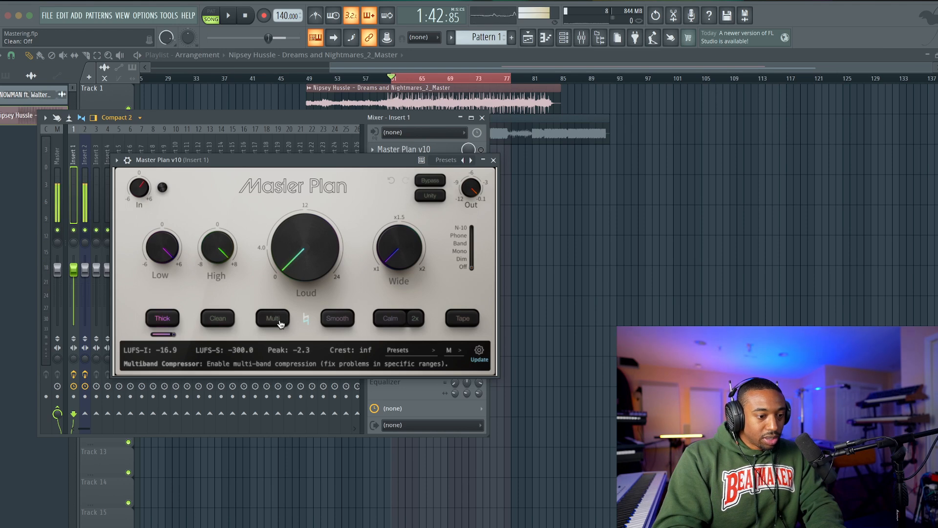
{"action": "left_click", "coordinate": [276, 319]}
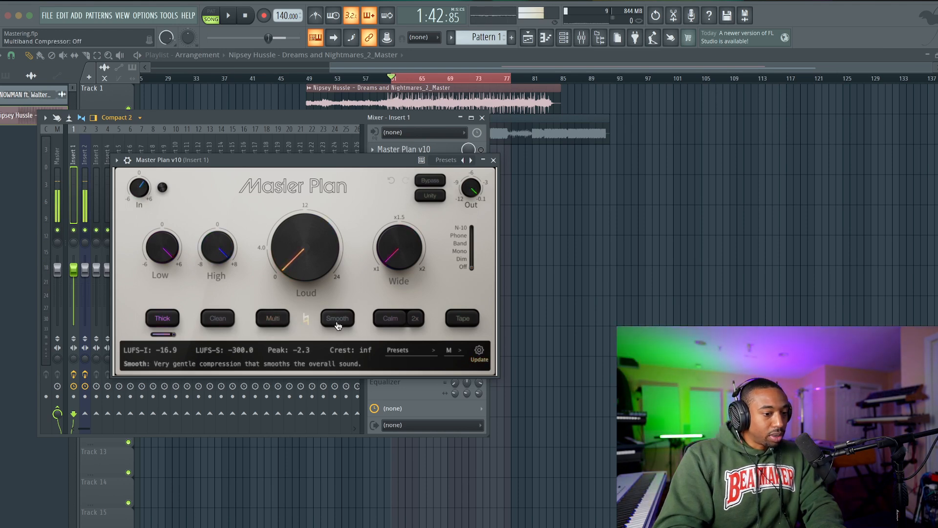
Raise Master Plan's Loud control to 2.34 dB while the loop plays, replay it to listen, and stop playback.
{"action": "mouse_move", "coordinate": [312, 268]}
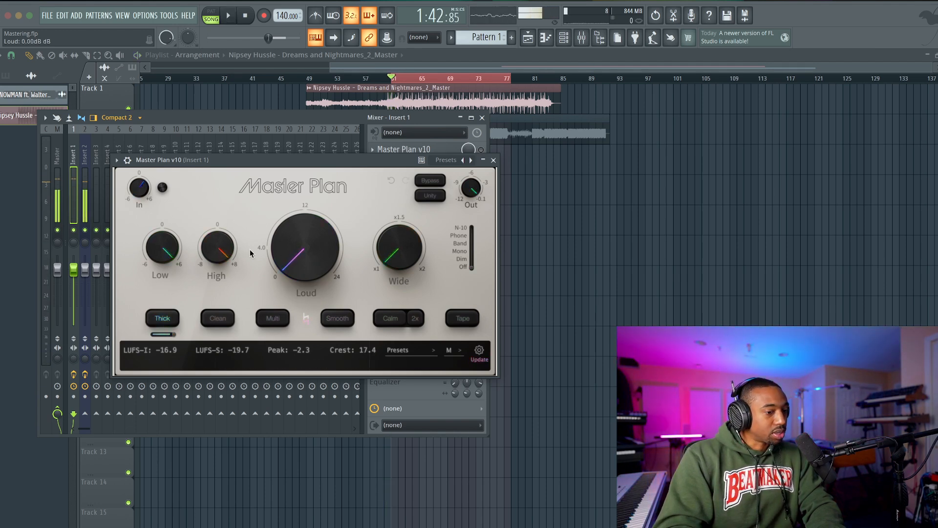
{"action": "key", "text": "space"}
{"action": "left_click_drag", "start_coordinate": [309, 260], "coordinate": [306, 250]}
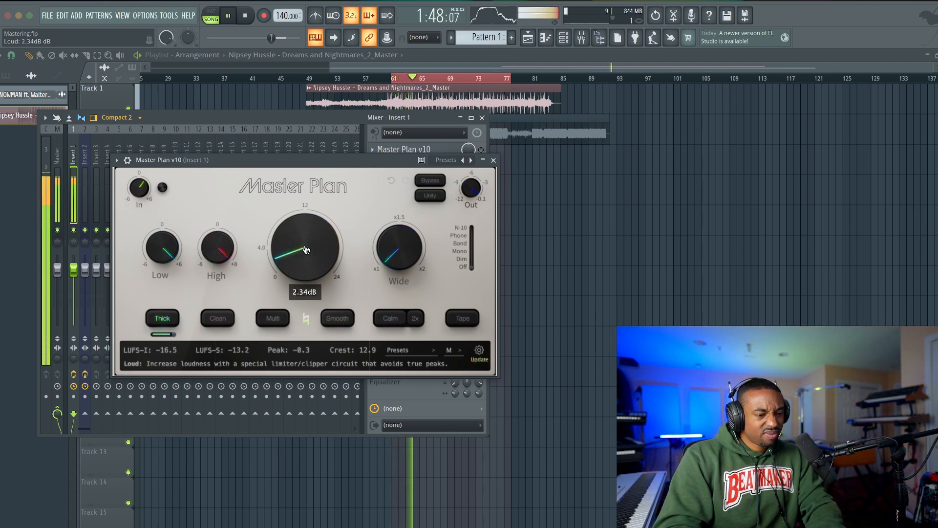
{"action": "key", "text": "space"}
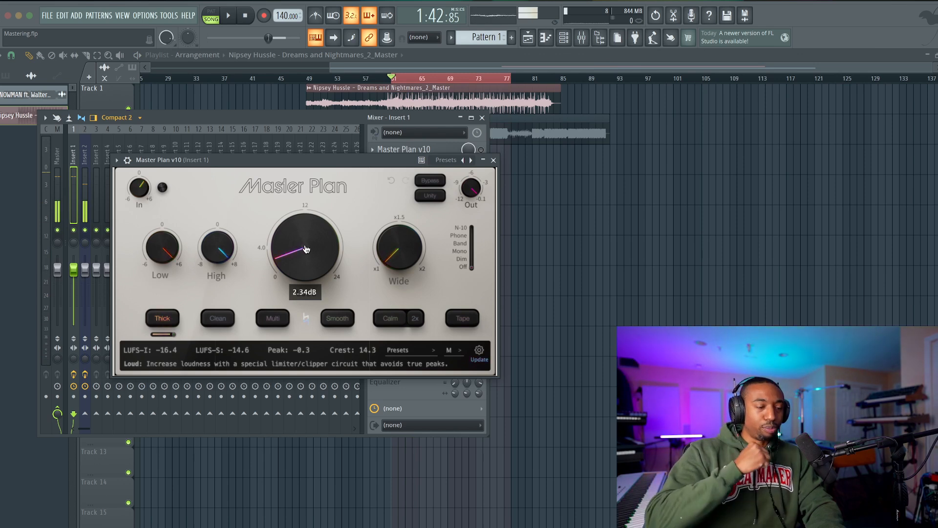
{"action": "key", "text": "space"}
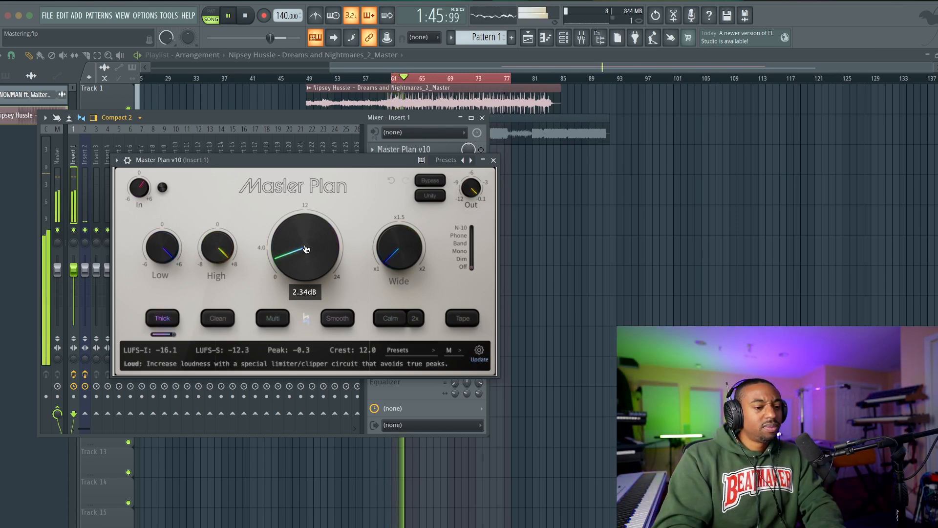
{"action": "key", "text": "space"}
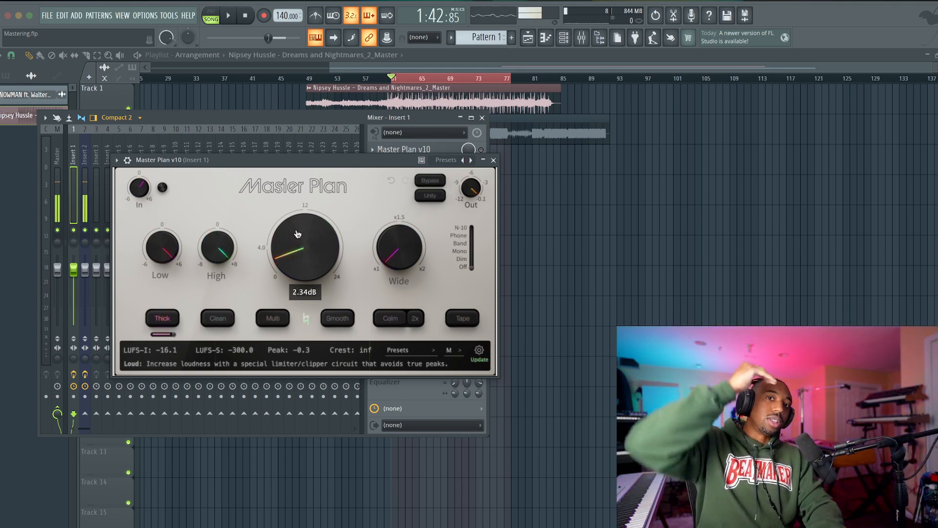
Audition Loud at 7.05 dB, lower it to 2.37 dB, and replay the loop at that level.
{"action": "key", "text": "space"}
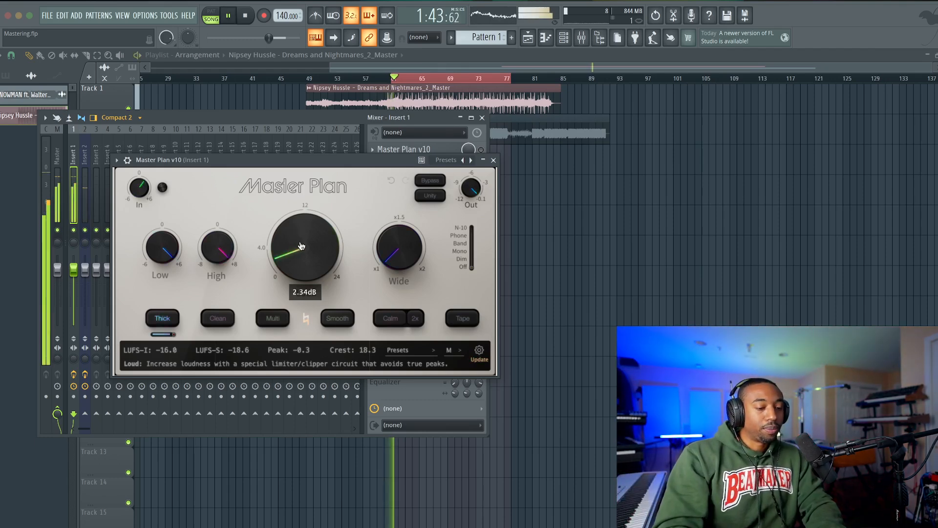
{"action": "left_click_drag", "start_coordinate": [303, 251], "coordinate": [303, 235]}
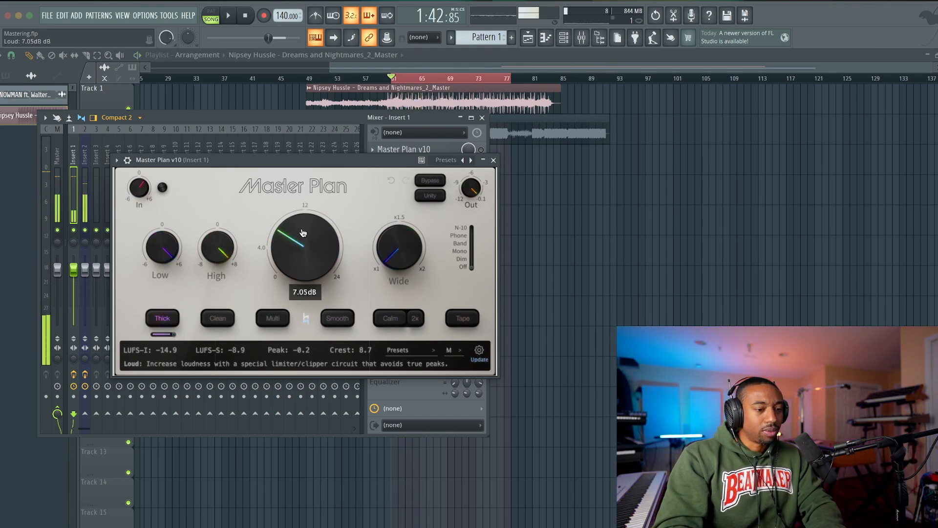
{"action": "left_click_drag", "start_coordinate": [303, 232], "coordinate": [300, 250]}
{"action": "key", "text": "space"}
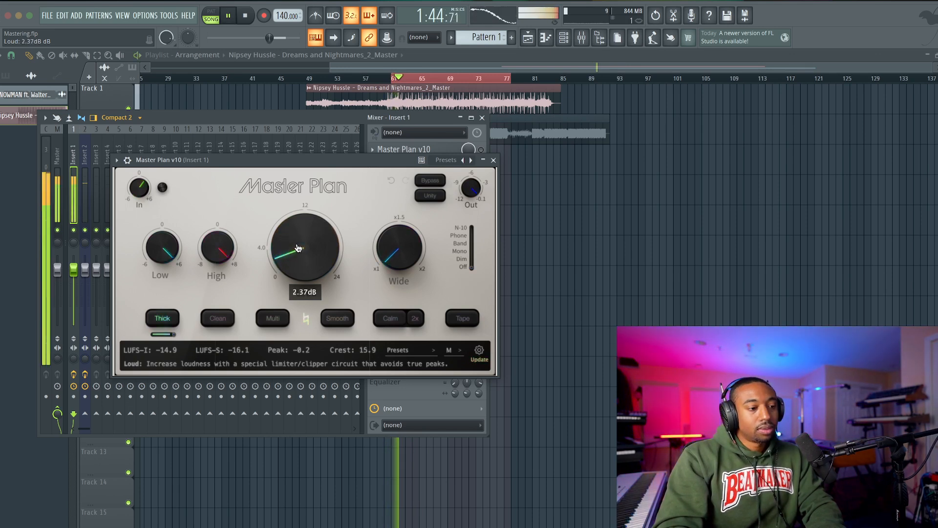
{"action": "key", "text": "space"}
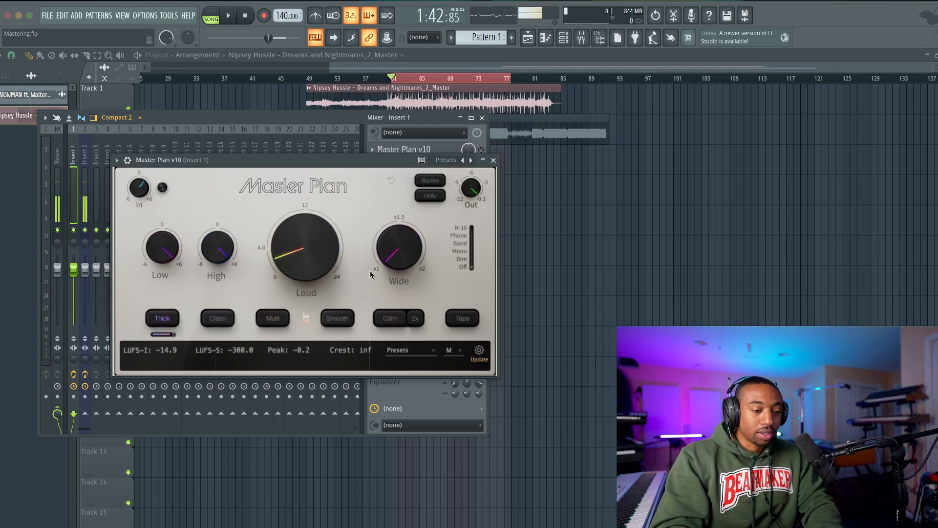
Raise the Wide control to between x1.5 and x2 while the loop plays, and stop playback.
{"action": "mouse_move", "coordinate": [409, 265]}
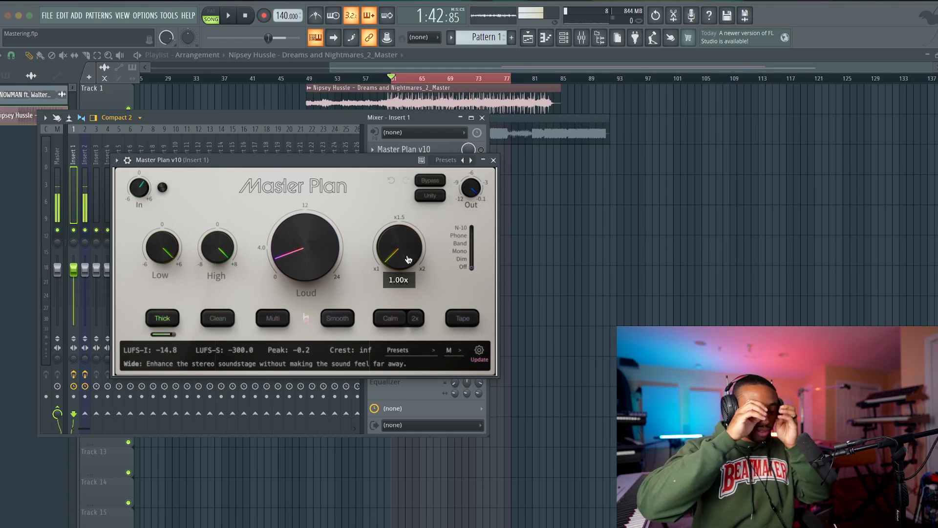
{"action": "key", "text": "space"}
{"action": "left_click_drag", "start_coordinate": [408, 259], "coordinate": [398, 207]}
{"action": "left_click_drag", "start_coordinate": [395, 253], "coordinate": [396, 239]}
{"action": "key", "text": "space"}
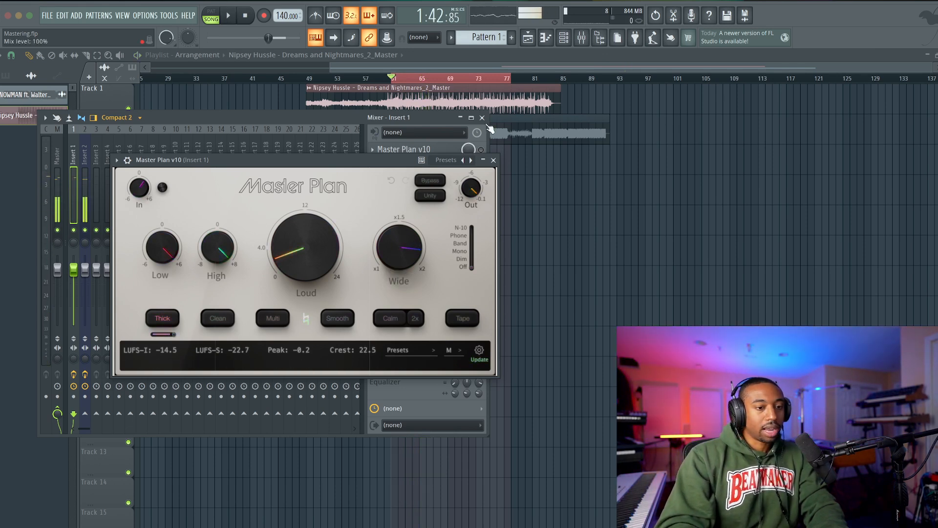
Hide the mixer and compare the bypassed and processed sound during playback, leaving Bypass off.
{"action": "key", "text": "F9"}
{"action": "key", "text": "space"}
{"action": "left_click", "coordinate": [430, 180]}
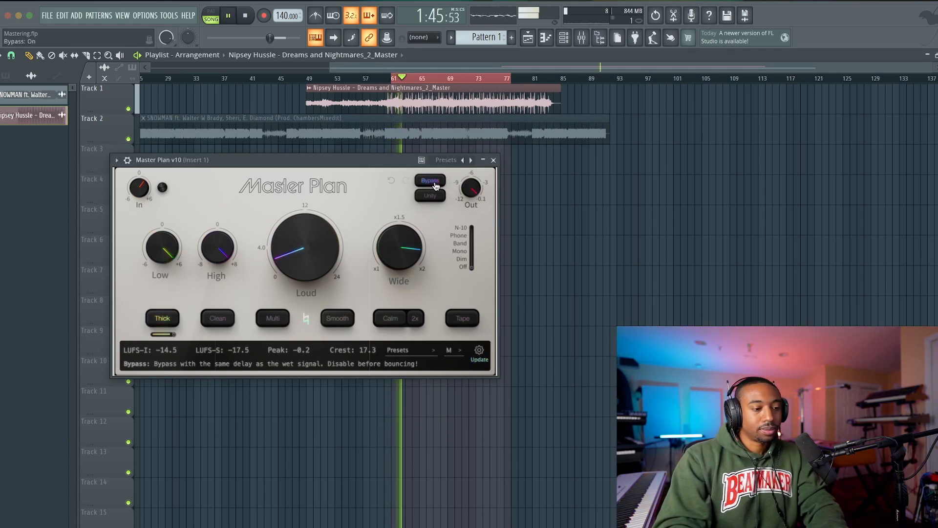
{"action": "left_click", "coordinate": [430, 180]}
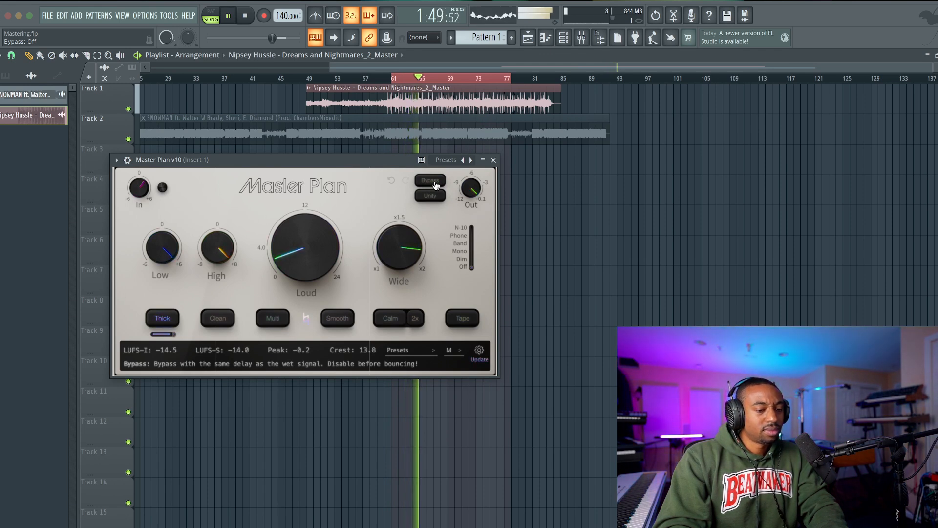
{"action": "key", "text": "space"}
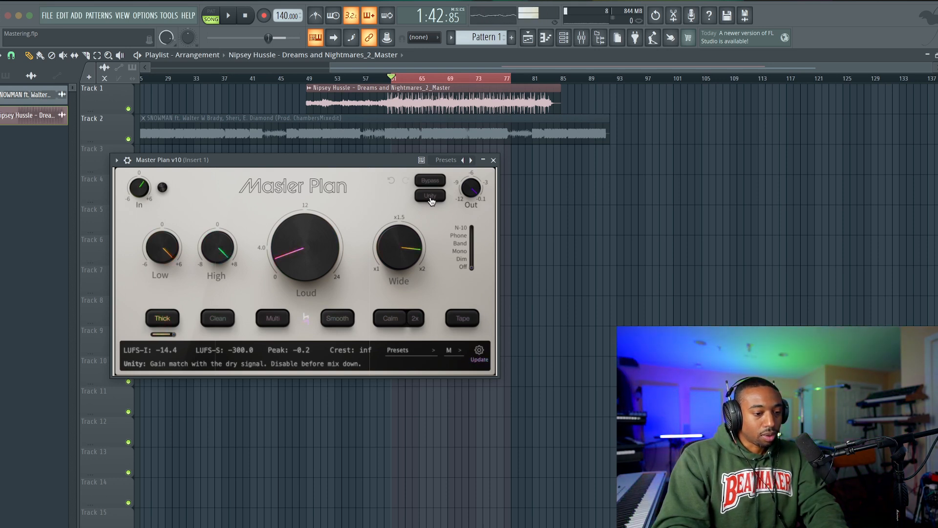
Turn on Unity to match the gain with the dry signal.
{"action": "key", "text": "space"}
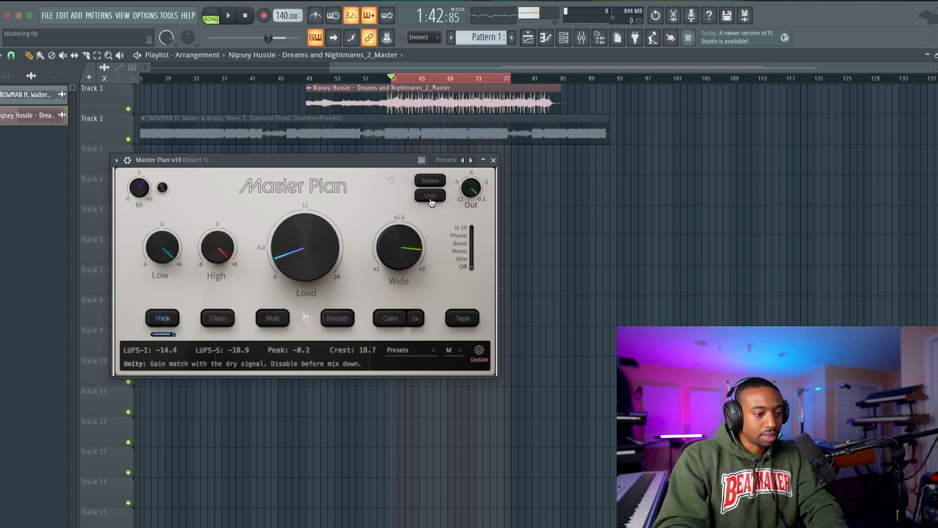
{"action": "left_click", "coordinate": [431, 202]}
{"action": "key", "text": "space"}
{"action": "key", "text": "space"}
{"action": "left_click", "coordinate": [431, 202]}
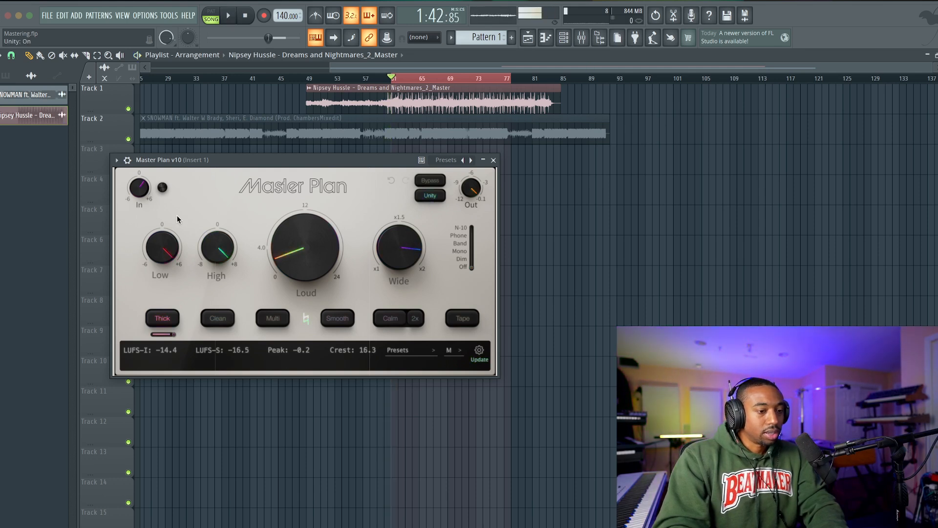
{"action": "mouse_move", "coordinate": [150, 198]}
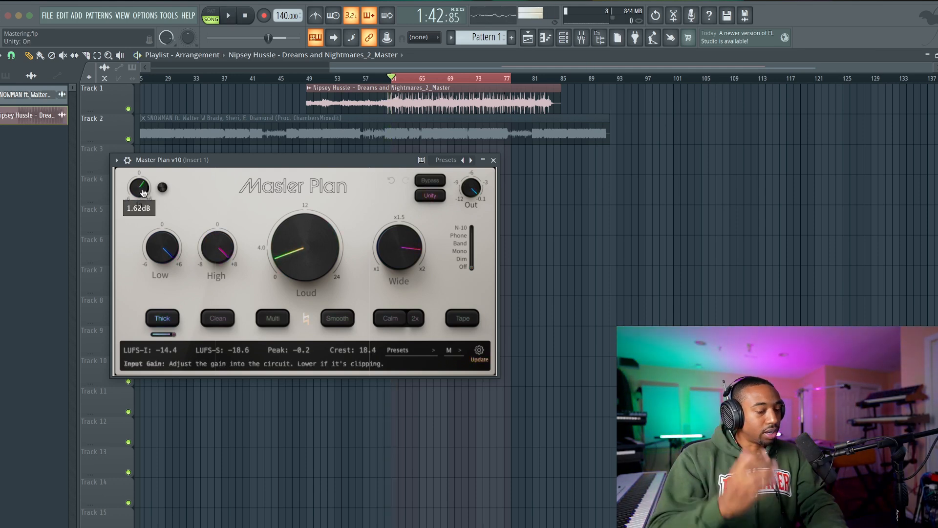
{"action": "mouse_move", "coordinate": [272, 238]}
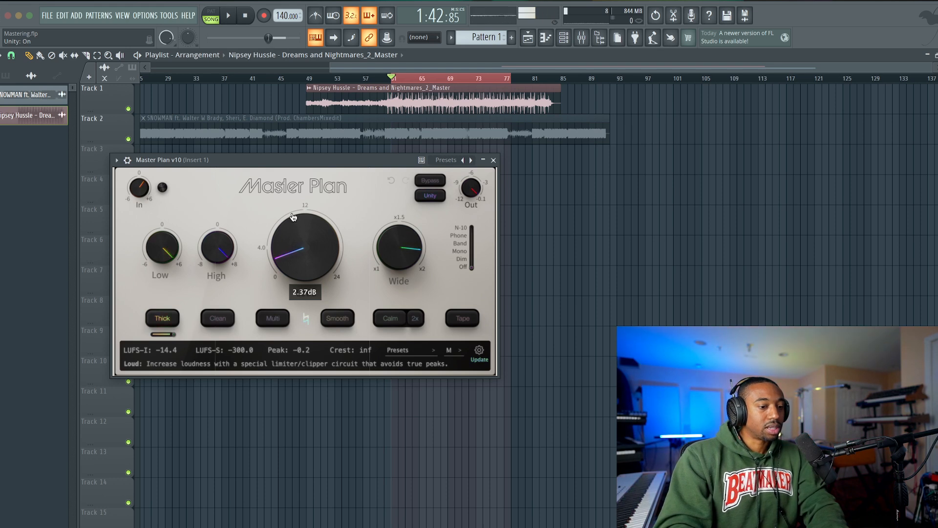
Audition the input gain at 6.00 dB and at 0.06 dB with Unity on, and stop playback.
{"action": "key", "text": "space"}
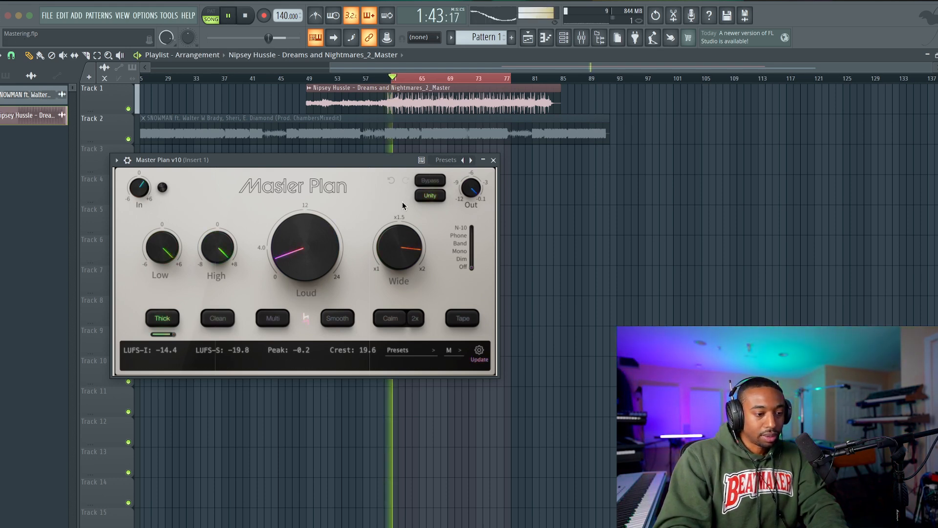
{"action": "left_click_drag", "start_coordinate": [139, 187], "coordinate": [149, 152]}
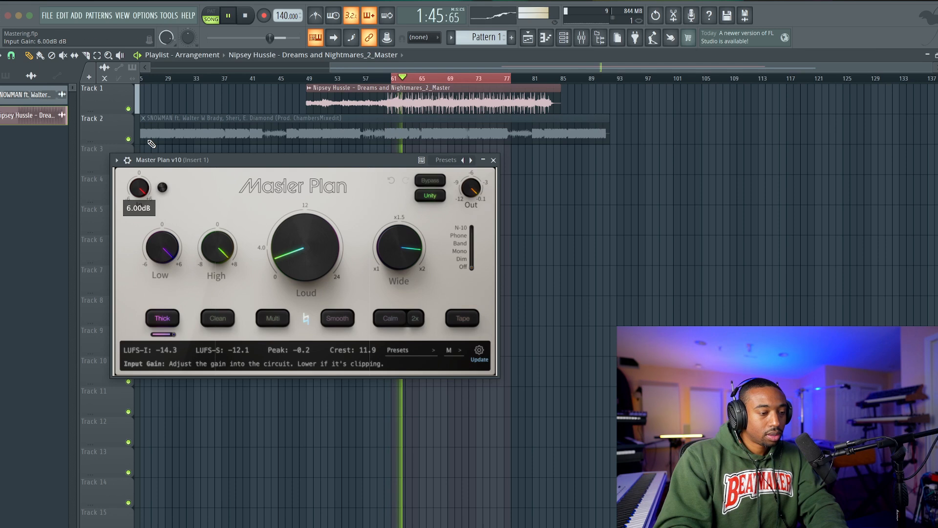
{"action": "key", "text": "space"}
{"action": "key", "text": "space"}
{"action": "left_click_drag", "start_coordinate": [145, 187], "coordinate": [142, 234]}
{"action": "key", "text": "space"}
{"action": "key", "text": "space"}
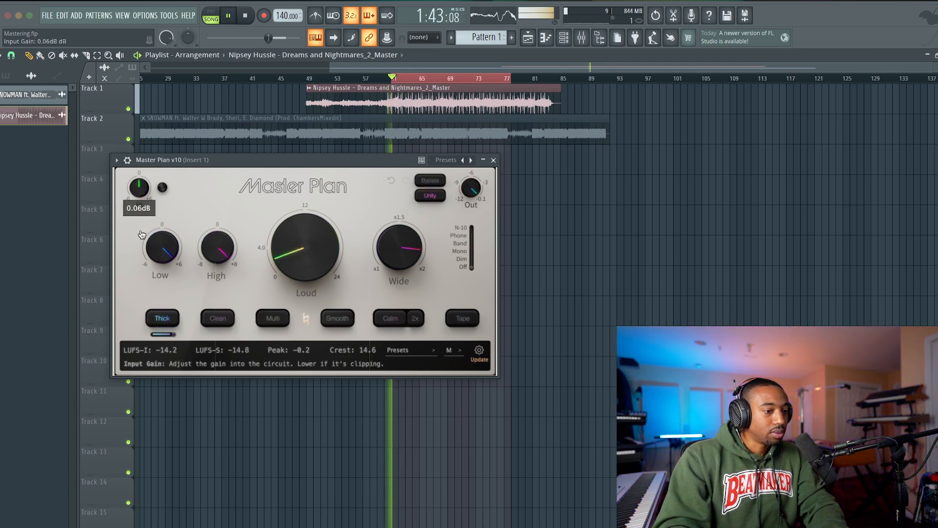
{"action": "key", "text": "space"}
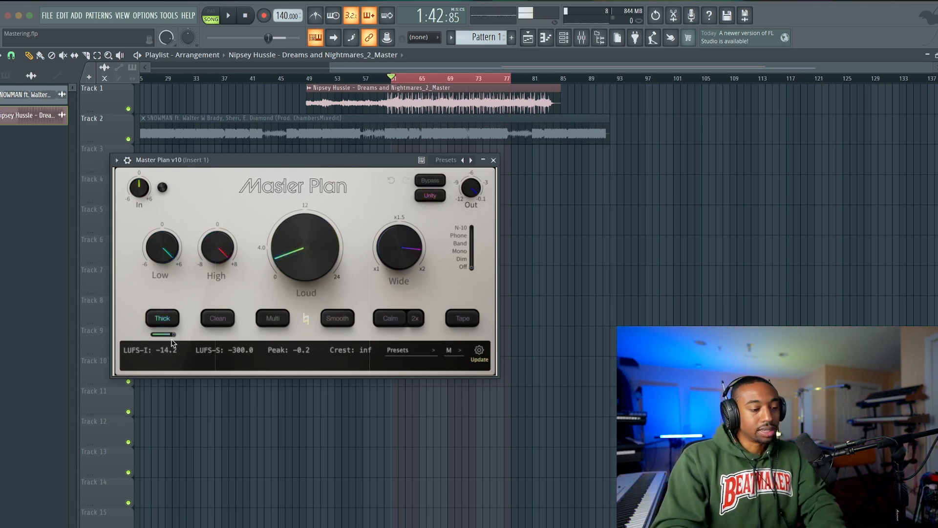
{"action": "mouse_move", "coordinate": [318, 258]}
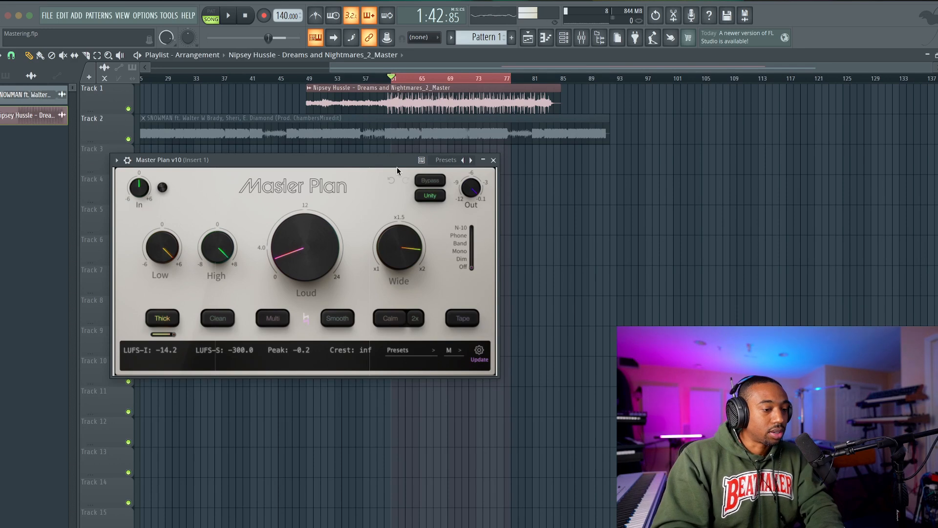
{"action": "mouse_move", "coordinate": [465, 198]}
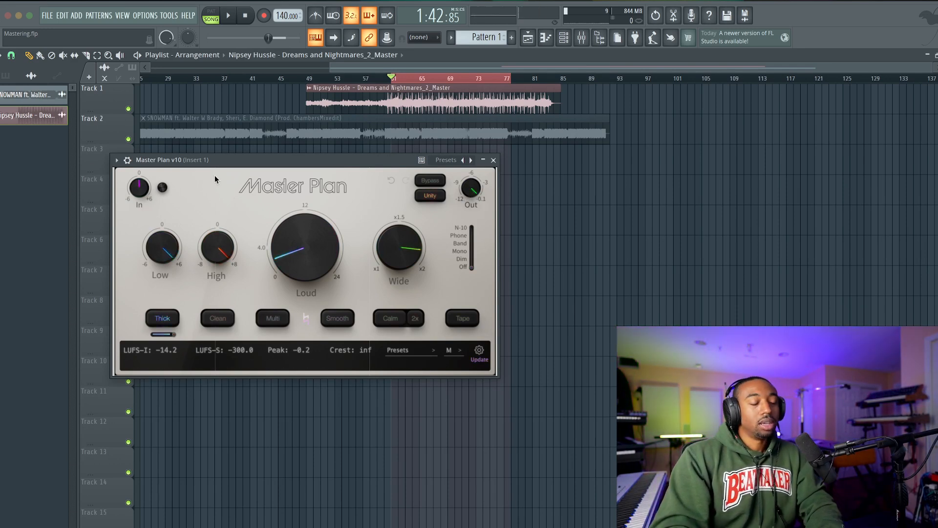
{"action": "mouse_move", "coordinate": [144, 191]}
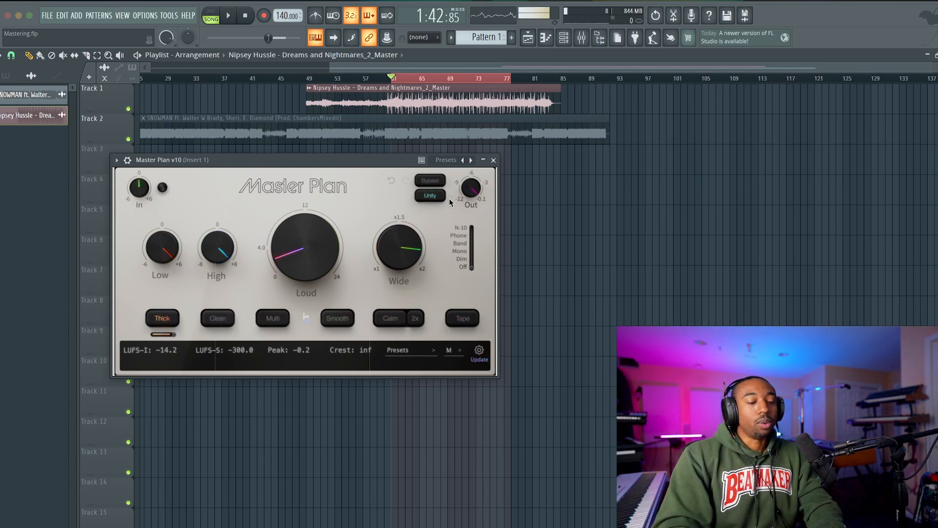
{"action": "mouse_move", "coordinate": [287, 280]}
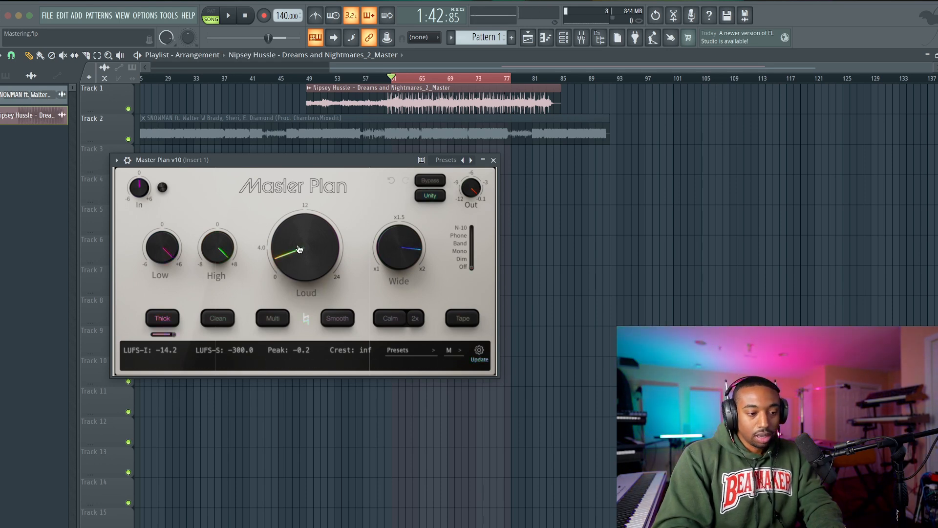
{"action": "mouse_move", "coordinate": [293, 246]}
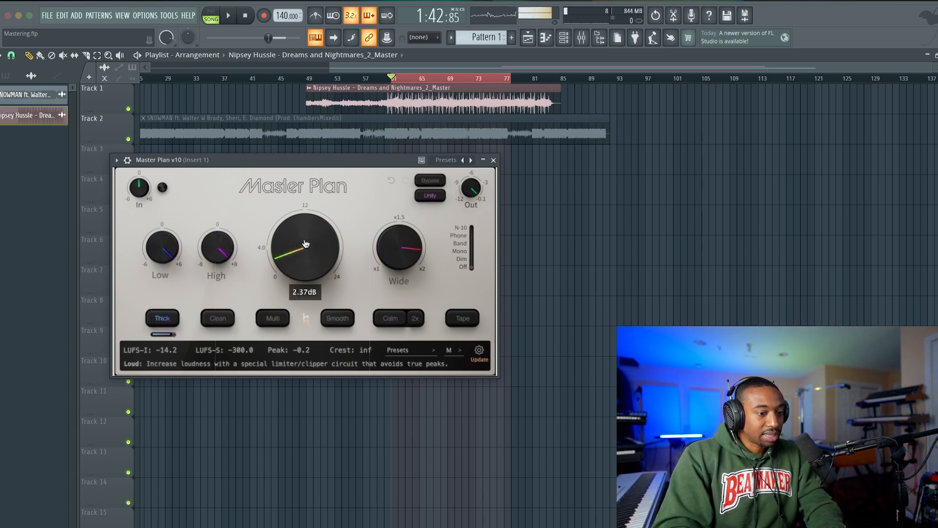
{"action": "left_click", "coordinate": [159, 324]}
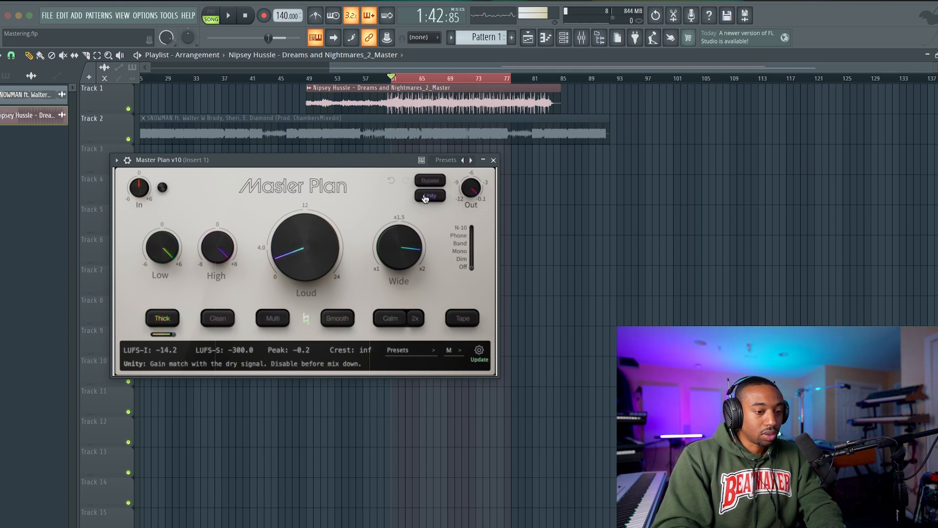
Play the loop with the input gain at 6.00 dB, lower it to 4.80 dB, and stop playback.
{"action": "key", "text": "space"}
{"action": "left_click_drag", "start_coordinate": [140, 190], "coordinate": [139, 122]}
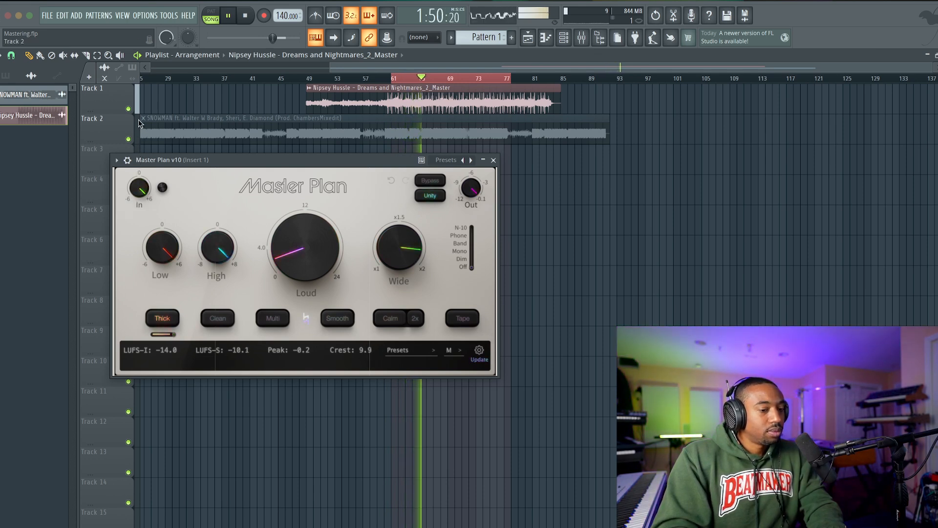
{"action": "mouse_move", "coordinate": [139, 189]}
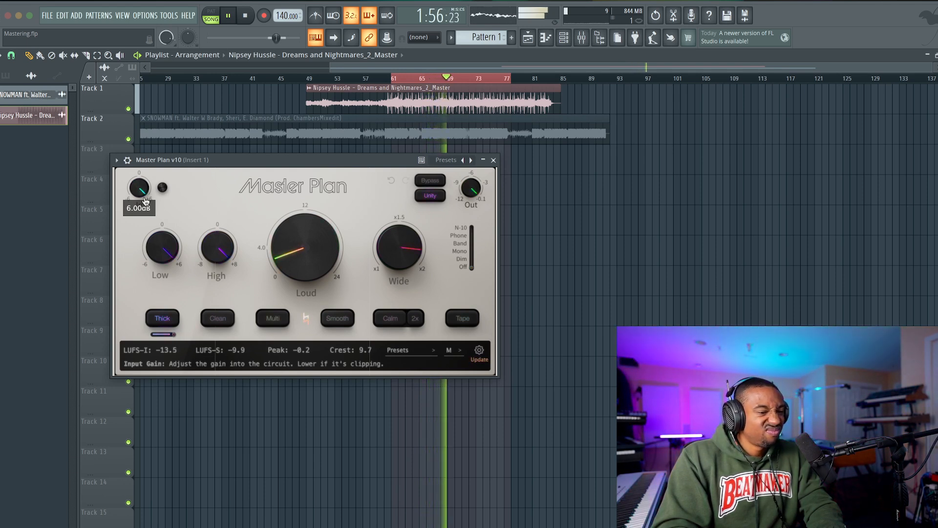
{"action": "left_click_drag", "start_coordinate": [144, 200], "coordinate": [144, 209]}
{"action": "mouse_move", "coordinate": [141, 196]}
{"action": "key", "text": "space"}
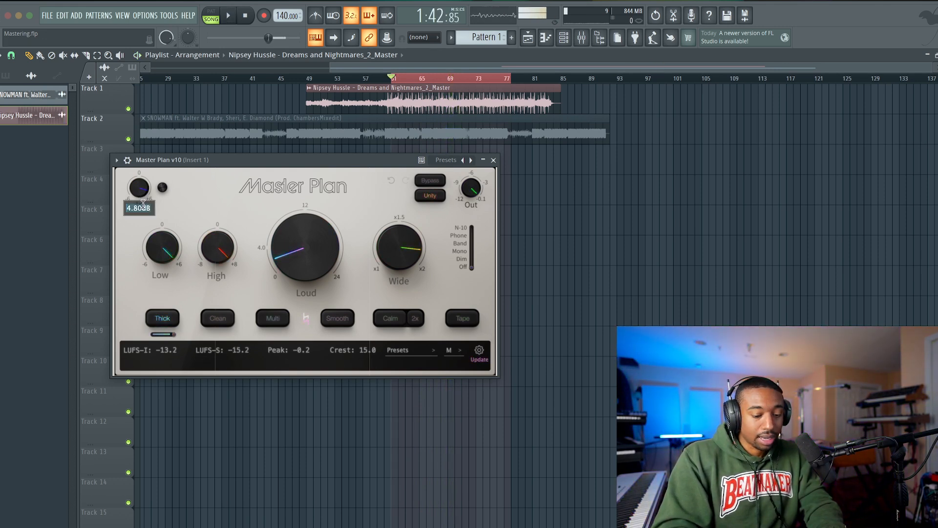
Reset the input gain to 0 dB and turn off Unity.
{"action": "double_click", "coordinate": [141, 196]}
{"action": "left_click", "coordinate": [429, 195]}
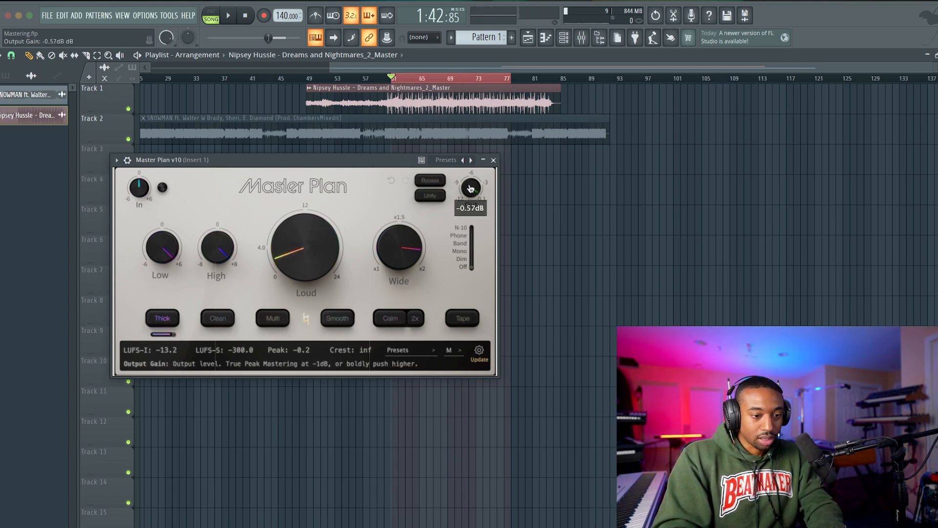
Set the output gain to -0.10 dB and move the Master Plan window slightly higher over the playlist.
{"action": "left_click_drag", "start_coordinate": [470, 188], "coordinate": [470, 186]}
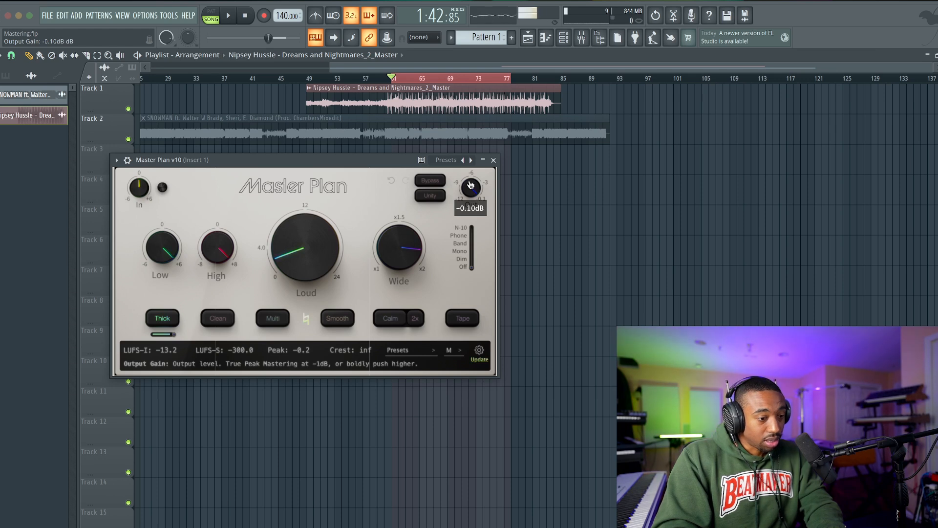
{"action": "left_click_drag", "start_coordinate": [301, 160], "coordinate": [295, 128]}
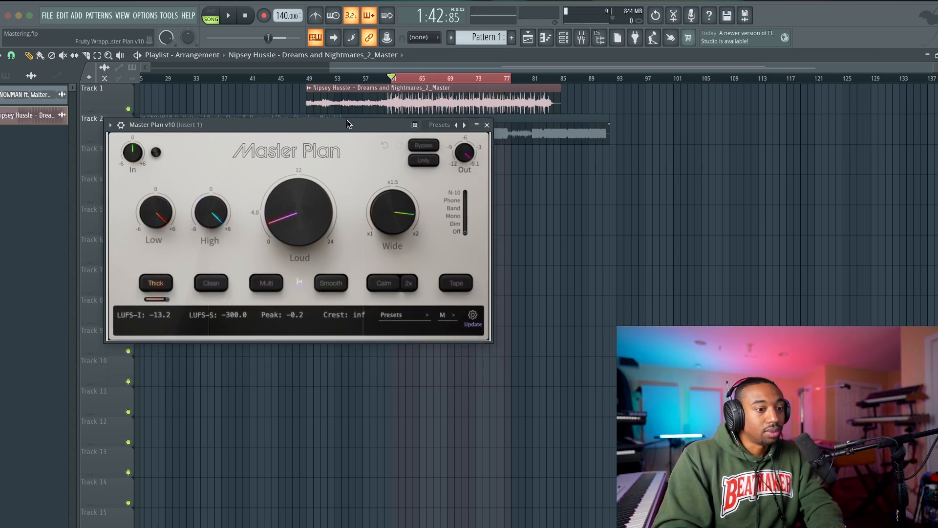
{"action": "mouse_move", "coordinate": [400, 223]}
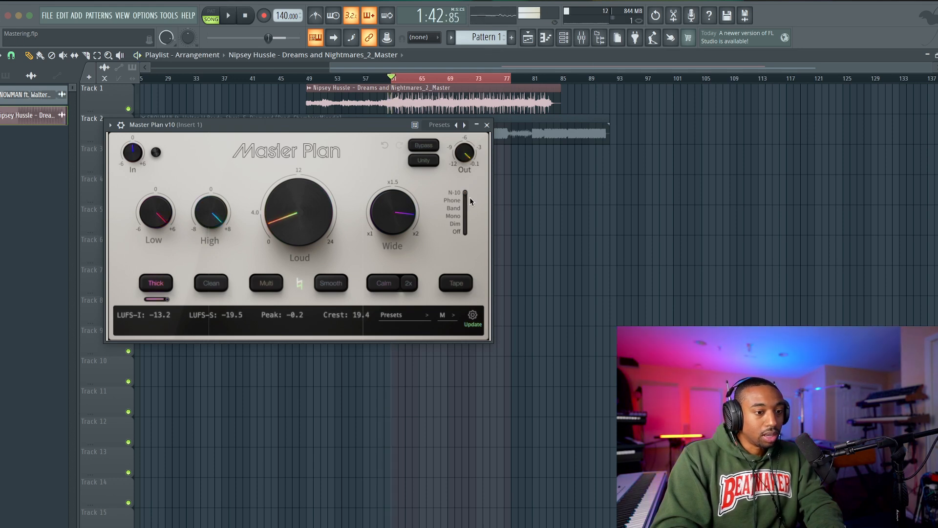
Audition the loop through the Phone, Band and Mono monitor checks, starting and stopping playback for each.
{"action": "key", "text": "space"}
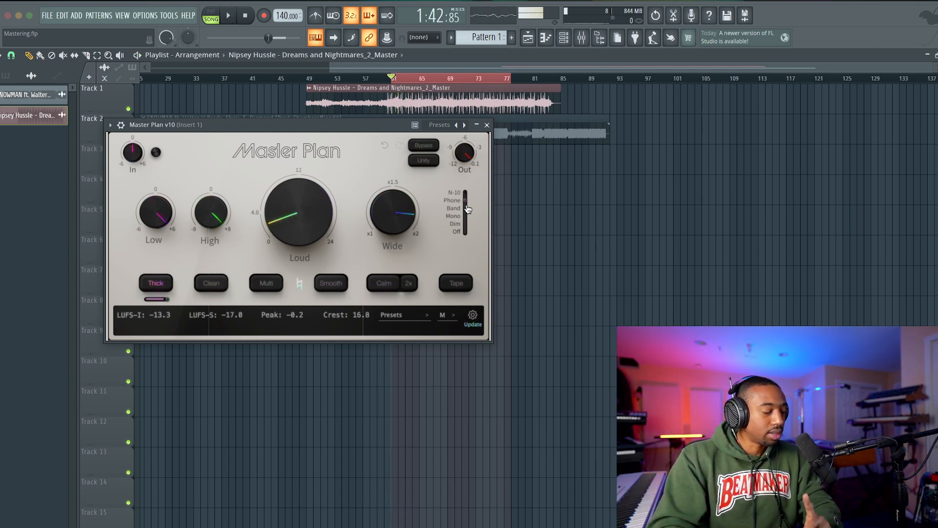
{"action": "key", "text": "space"}
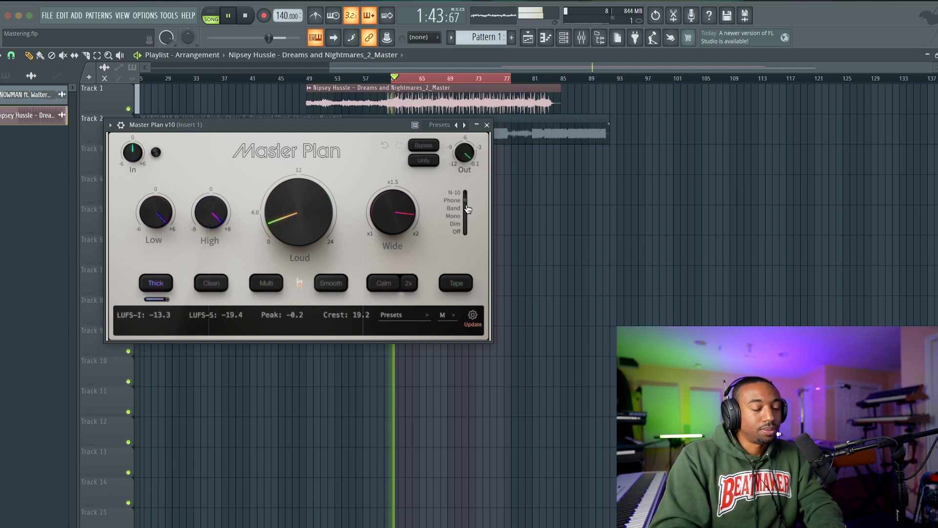
{"action": "key", "text": "space"}
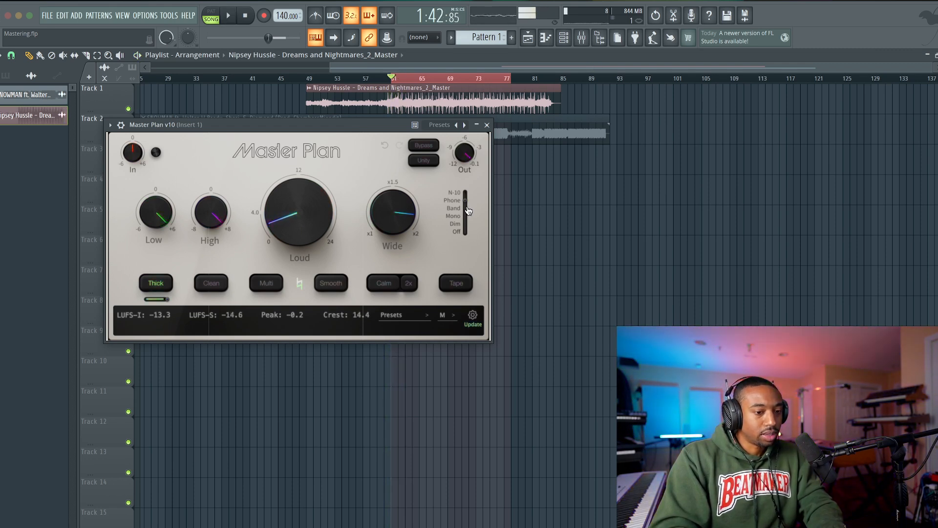
{"action": "key", "text": "space"}
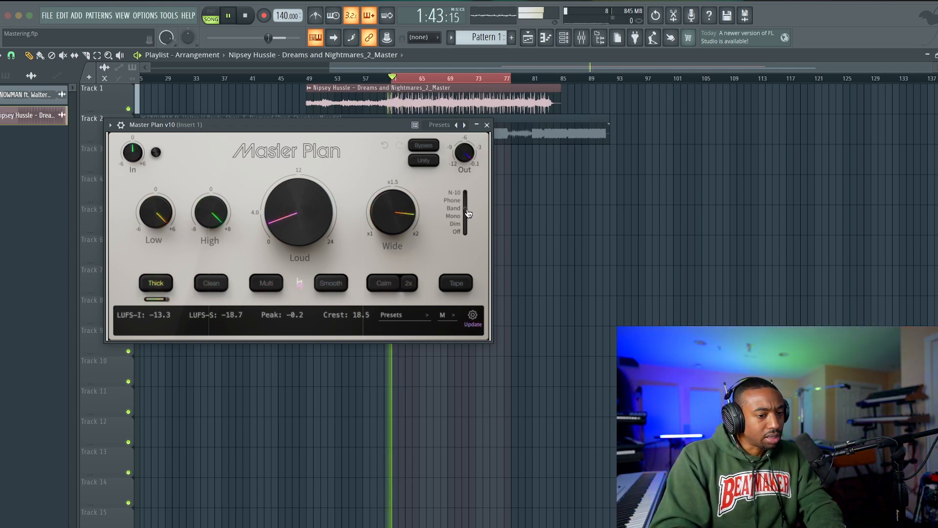
{"action": "key", "text": "space"}
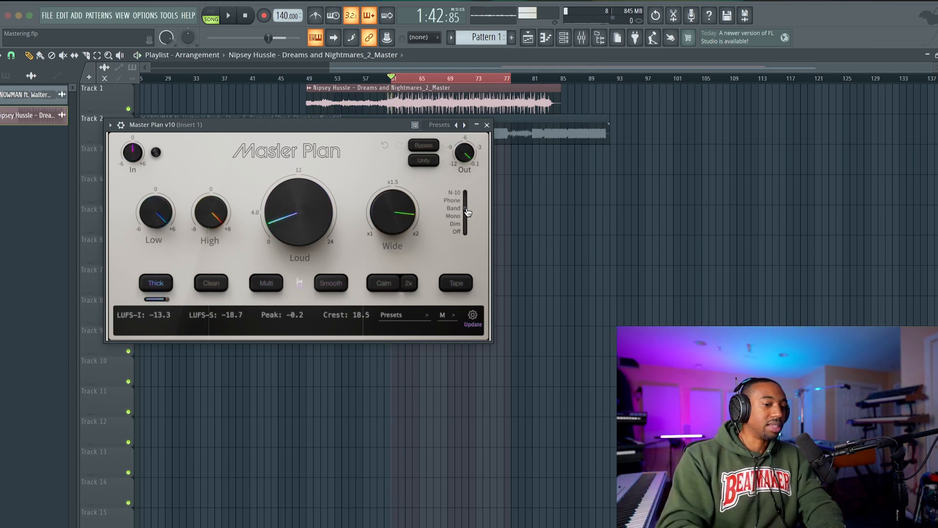
{"action": "key", "text": "space"}
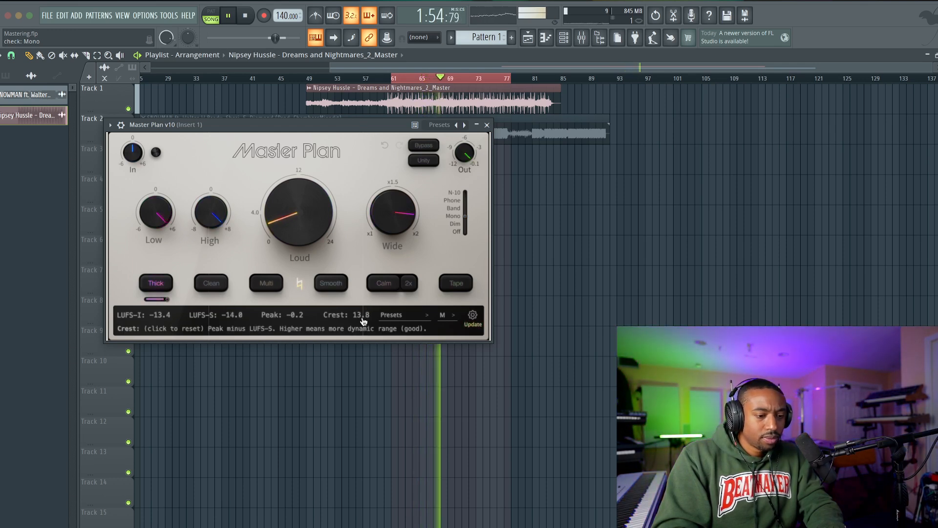
{"action": "key", "text": "space"}
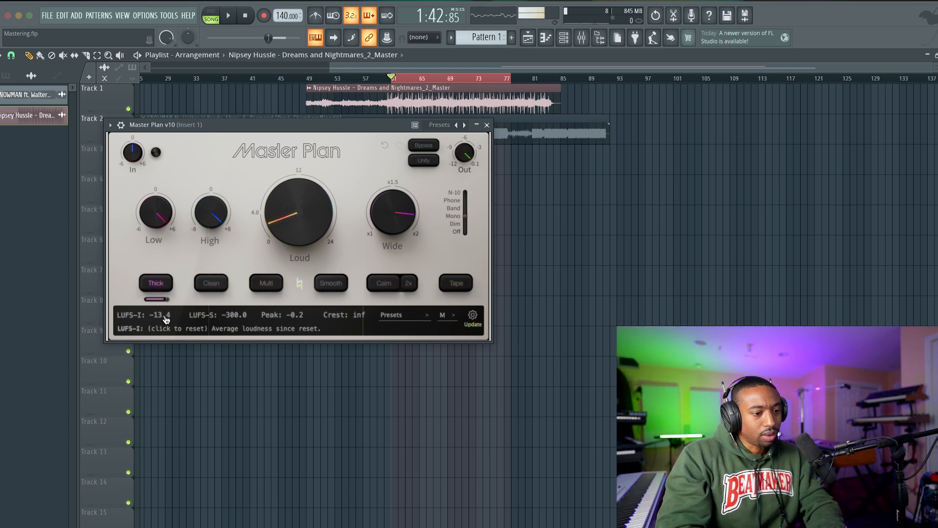
Replay the loop in short bursts with the Mono check on and examine the LUFS-I meter.
{"action": "key", "text": "space"}
{"action": "key", "text": "space"}
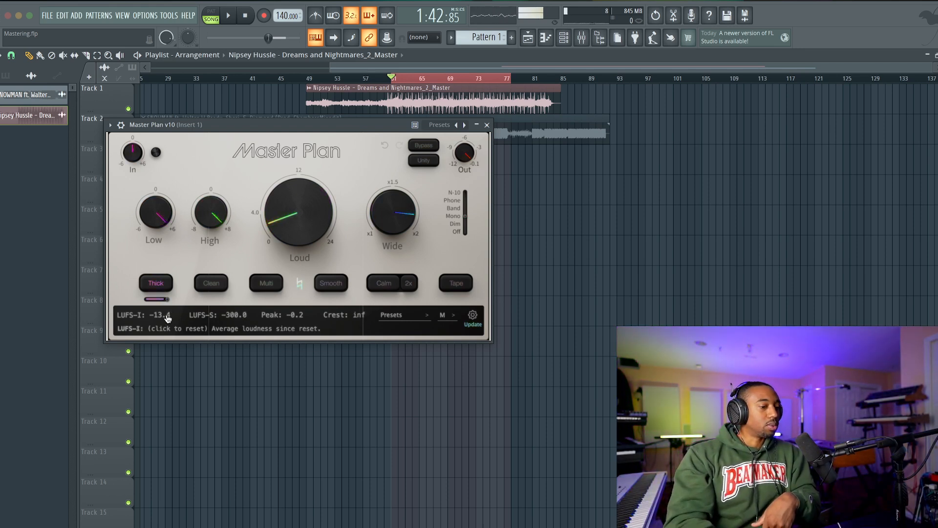
{"action": "key", "text": "space"}
{"action": "key", "text": "space"}
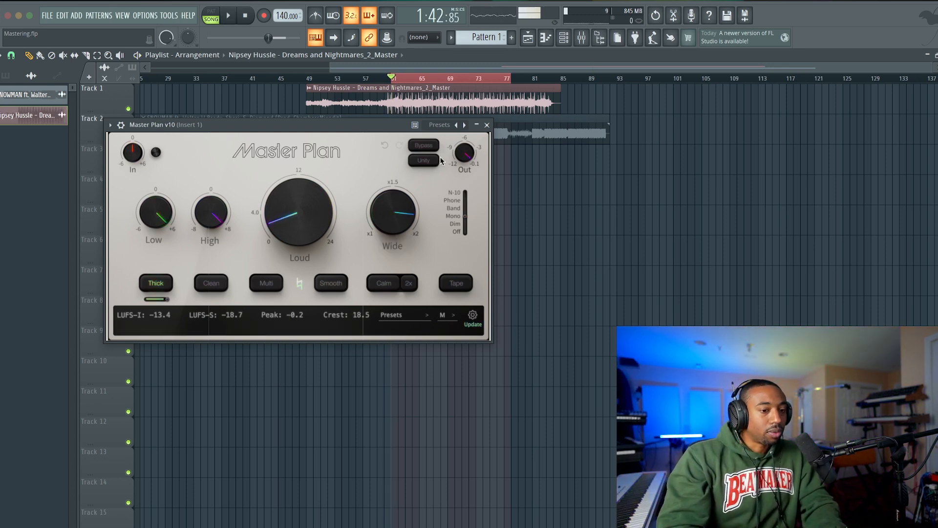
{"action": "key", "text": "space"}
{"action": "key", "text": "space"}
Turn the monitor check off and compare the playing loop with Bypass on and off, leaving Bypass off.
{"action": "left_click", "coordinate": [465, 231]}
{"action": "key", "text": "space"}
{"action": "key", "text": "space"}
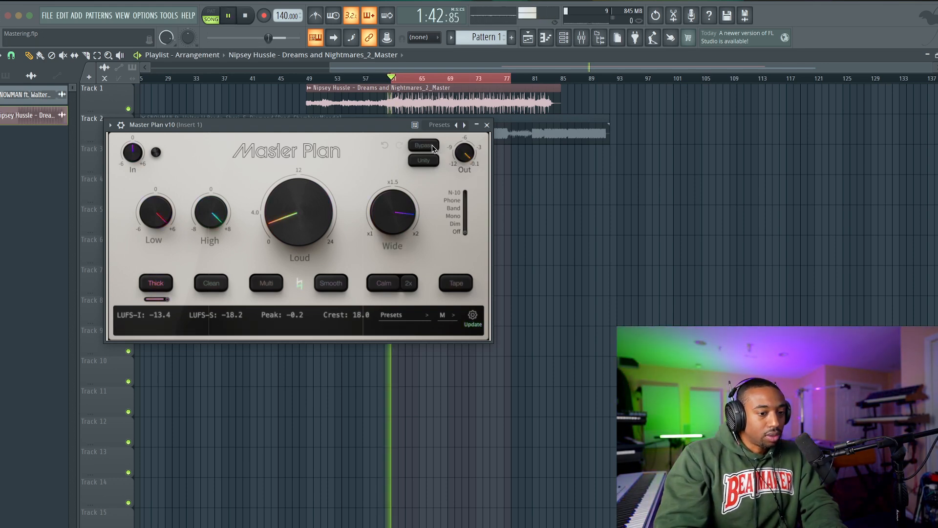
{"action": "left_click", "coordinate": [426, 147]}
{"action": "left_click", "coordinate": [426, 148]}
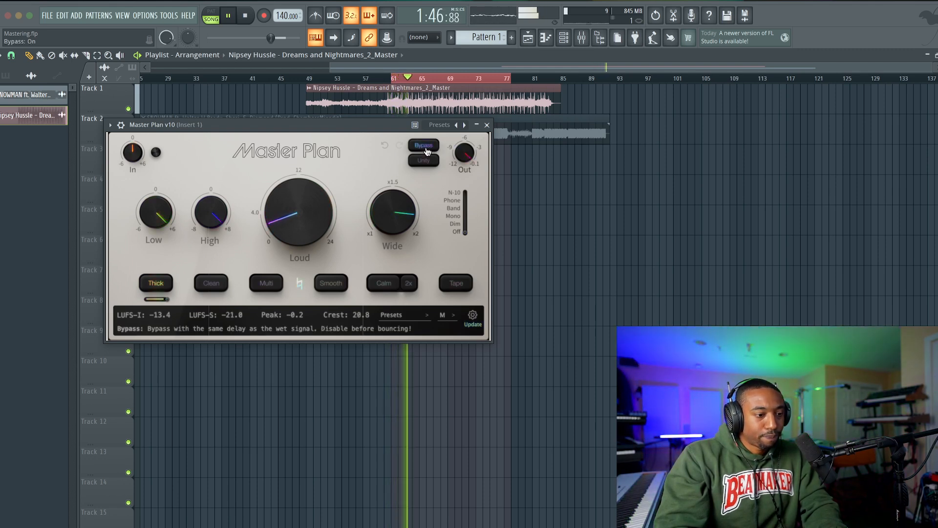
{"action": "left_click", "coordinate": [426, 148]}
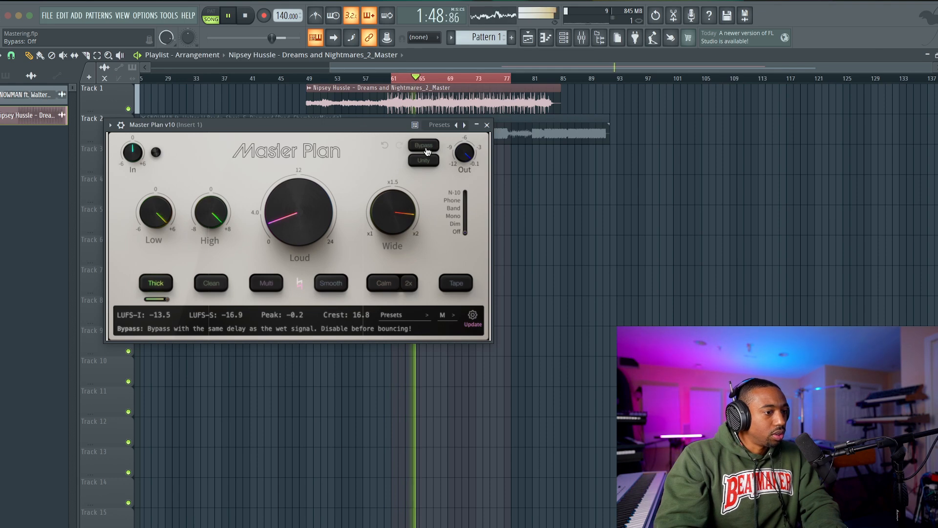
Disable both existing Master Plan instances on Insert 1, load a new Master Plan v10 in slot 3, and close its window and the mixer.
{"action": "left_click", "coordinate": [476, 124]}
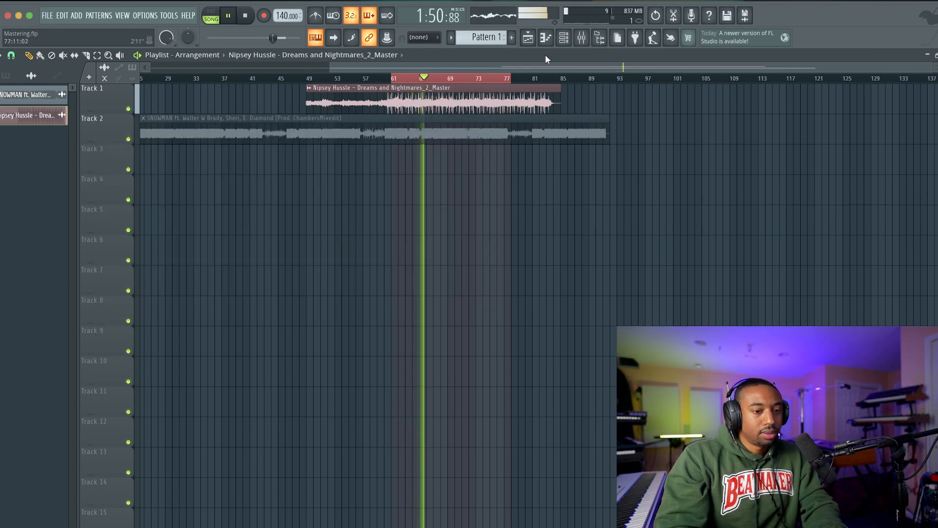
{"action": "left_click", "coordinate": [582, 38]}
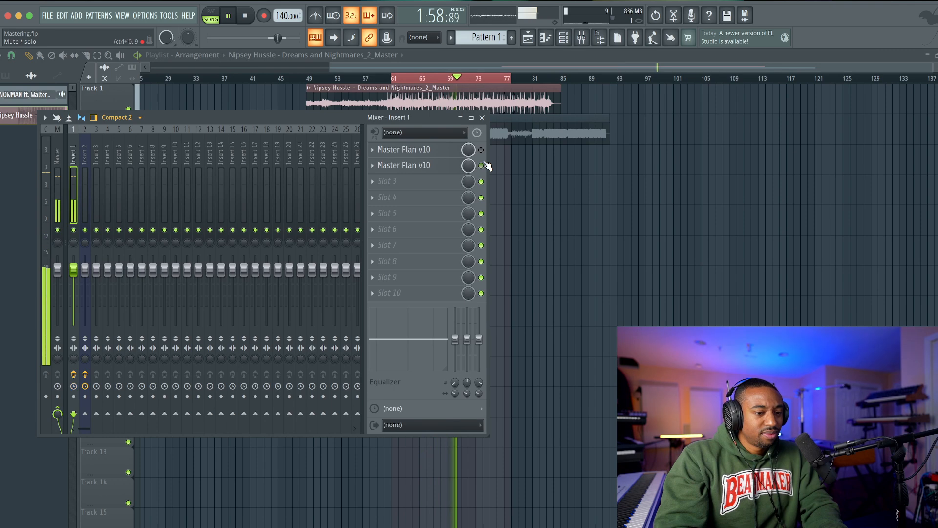
{"action": "left_click", "coordinate": [428, 181]}
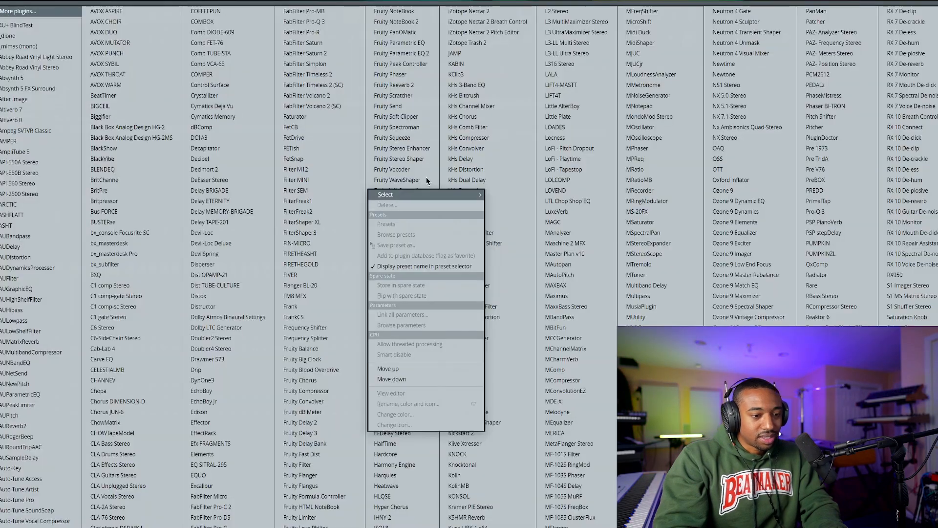
{"action": "left_click", "coordinate": [571, 257]}
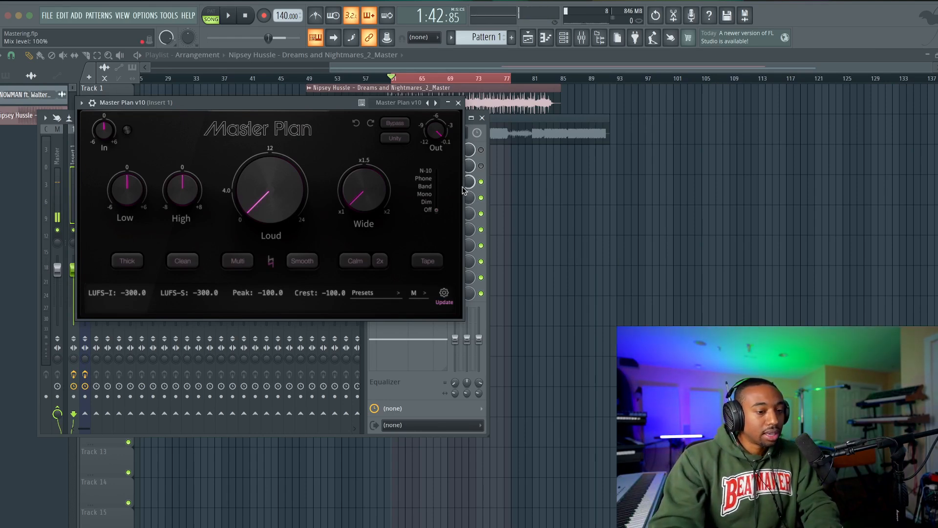
{"action": "left_click", "coordinate": [457, 103]}
{"action": "left_click", "coordinate": [482, 118]}
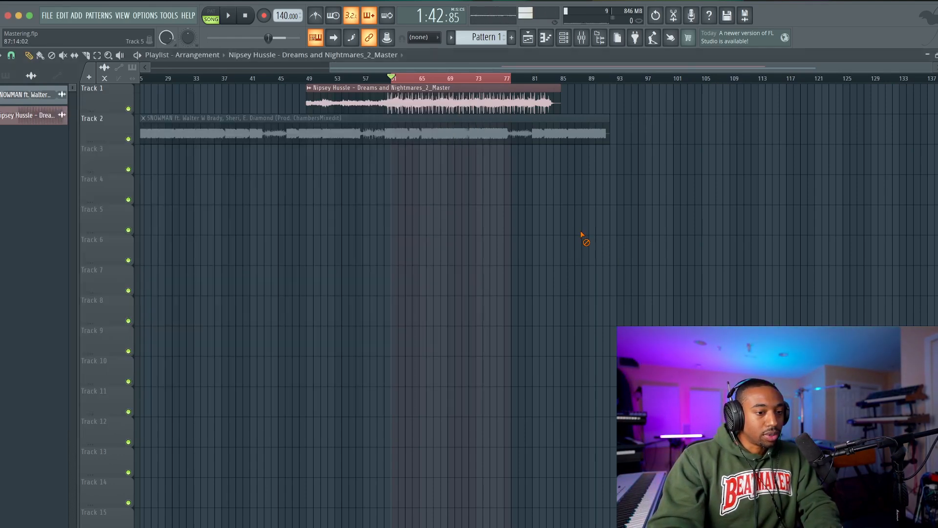
Unmute the SNOWMAN clip, mute the Nipsey Hussle clip, and move the playhead to bar 57.
{"action": "key", "text": "t"}
{"action": "left_click", "coordinate": [229, 122]}
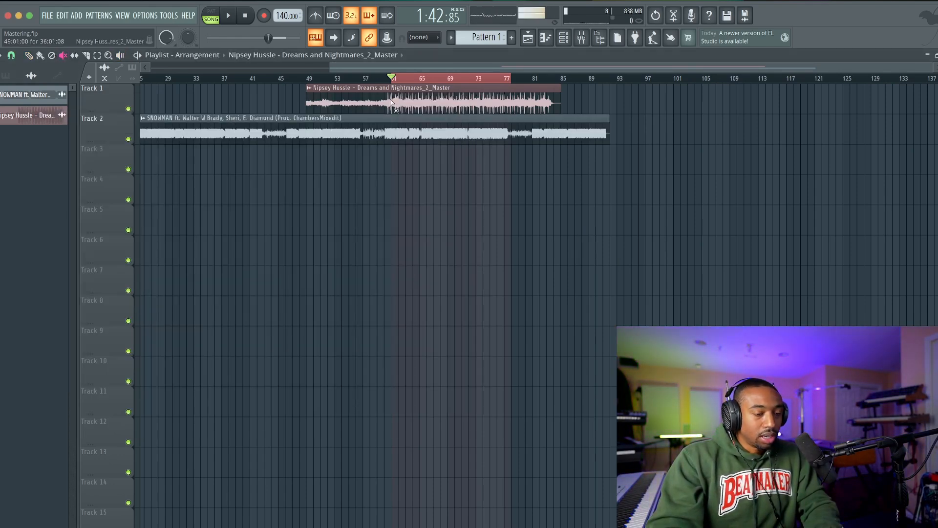
{"action": "left_click_drag", "start_coordinate": [360, 75], "coordinate": [544, 101]}
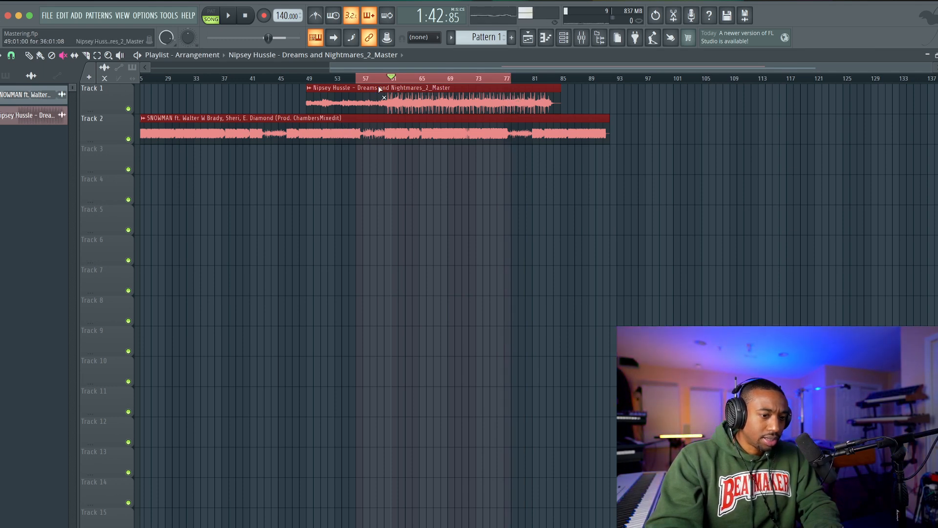
{"action": "left_click", "coordinate": [363, 79]}
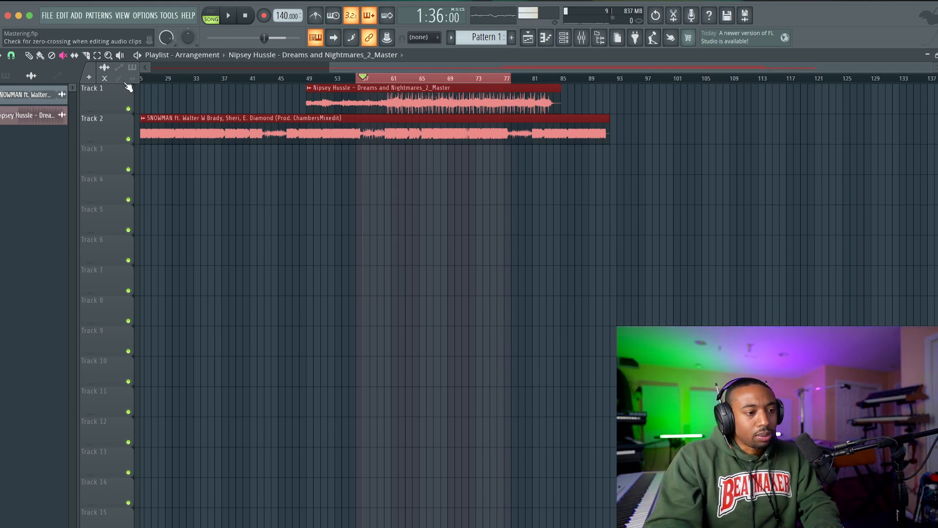
{"action": "left_click", "coordinate": [281, 104]}
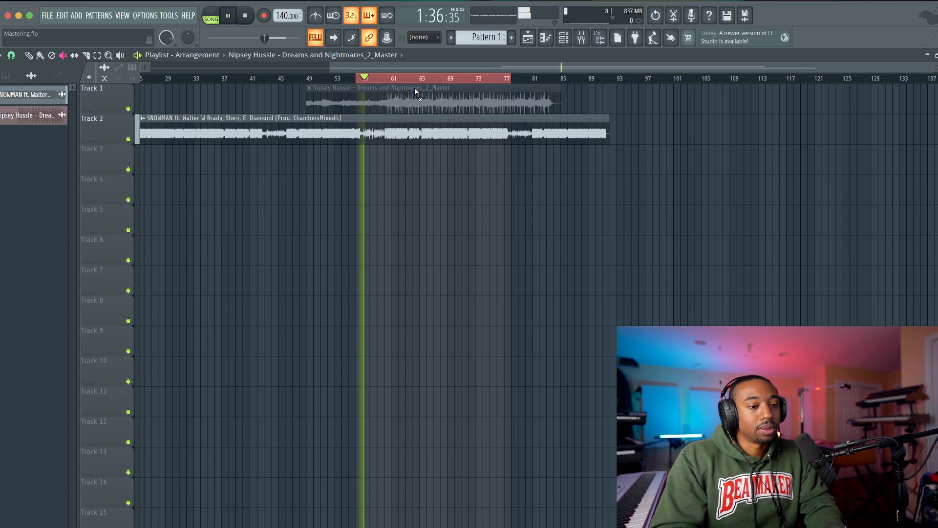
Set the loop's time selection to run from bar 57 to bar 78 and audition it.
{"action": "scroll", "coordinate": [386, 81], "scroll_direction": "up", "scroll_amount": 4}
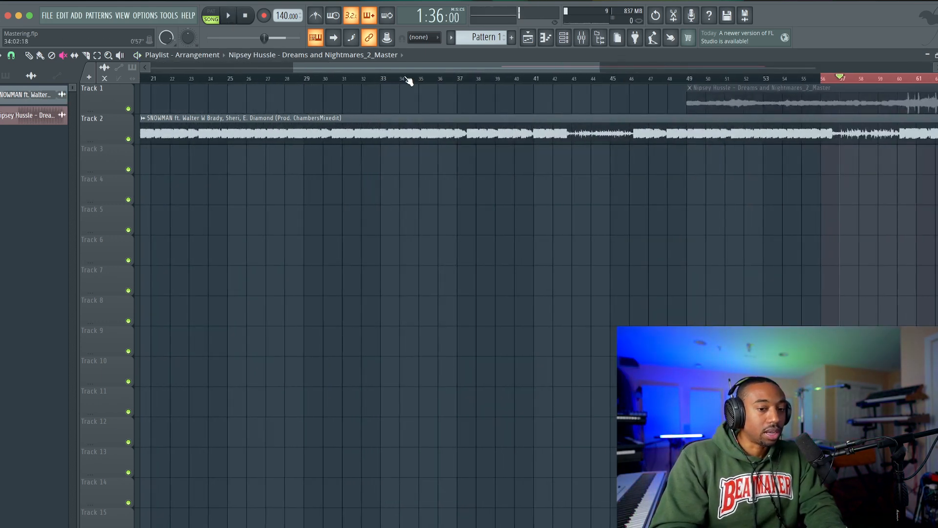
{"action": "scroll", "coordinate": [393, 89], "scroll_direction": "down", "scroll_amount": 1}
{"action": "scroll", "coordinate": [468, 106], "scroll_direction": "right", "scroll_amount": 5}
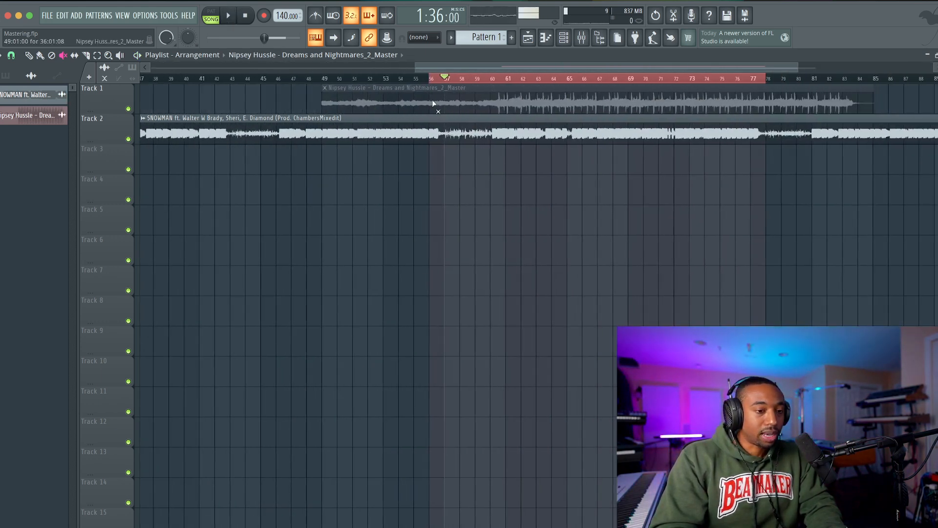
{"action": "mouse_move", "coordinate": [449, 81]}
{"action": "left_mouse_down"}
{"action": "mouse_move", "coordinate": [652, 91]}
{"action": "mouse_move", "coordinate": [445, 93]}
{"action": "left_mouse_up"}
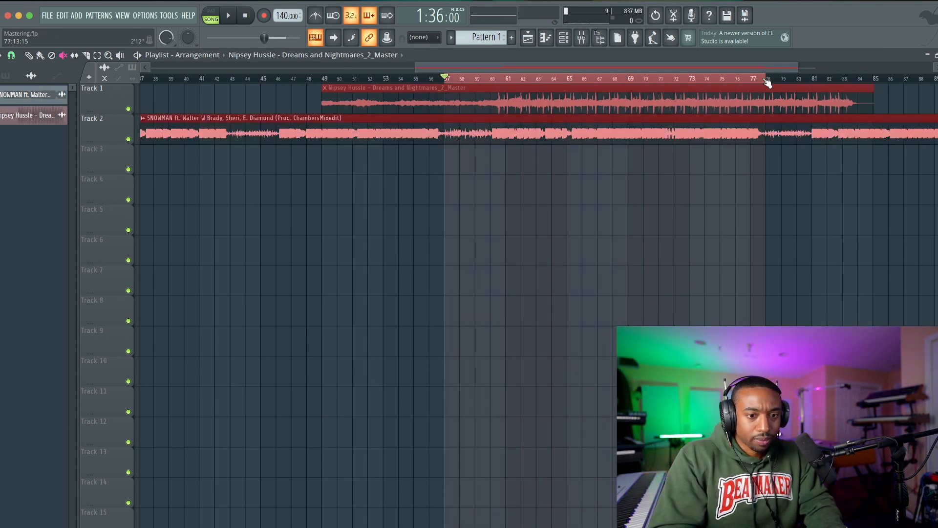
{"action": "key", "text": "space"}
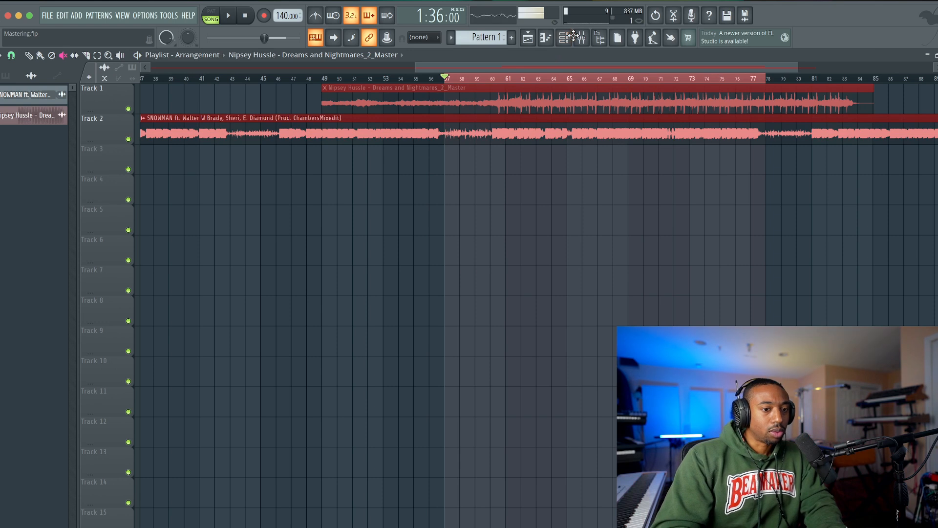
Open the channel rack, link the SNOWMAN channel to its own mixer track, and dismiss that track's plugin list.
{"action": "left_click", "coordinate": [575, 37]}
{"action": "key", "text": "space"}
{"action": "left_click", "coordinate": [152, 82]}
{"action": "key", "text": "ctrl+l"}
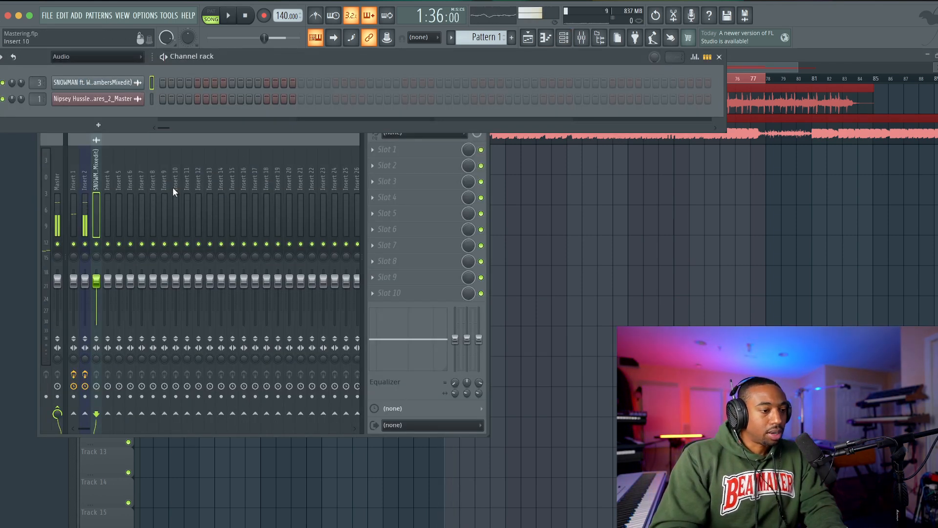
{"action": "left_click", "coordinate": [393, 154]}
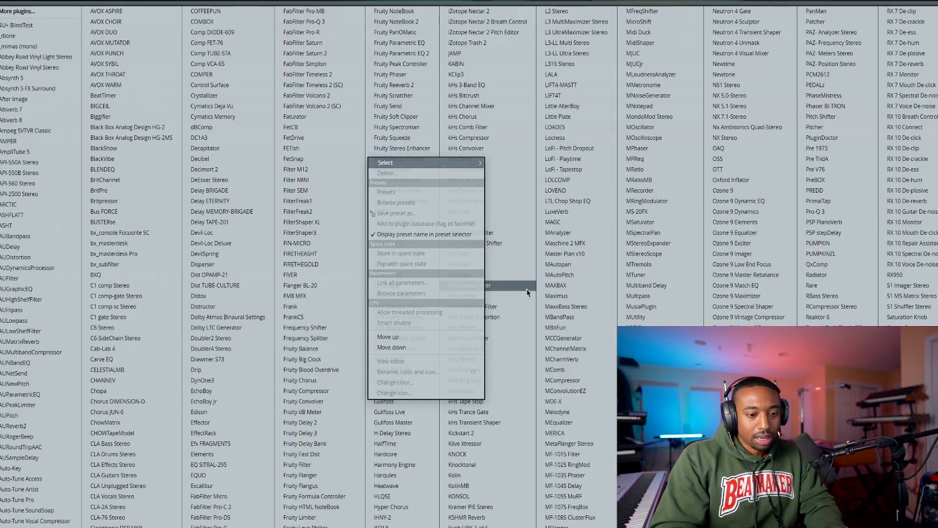
{"action": "left_click", "coordinate": [527, 288]}
Route the SNOWMAN channel to mixer insert 1, open the Master Plan in slot 3, and play the loop.
{"action": "left_click", "coordinate": [87, 173]}
{"action": "left_click", "coordinate": [72, 175]}
{"action": "left_click", "coordinate": [96, 170]}
{"action": "left_click_drag", "start_coordinate": [37, 82], "coordinate": [38, 86]}
{"action": "left_click", "coordinate": [457, 181]}
{"action": "key", "text": "space"}
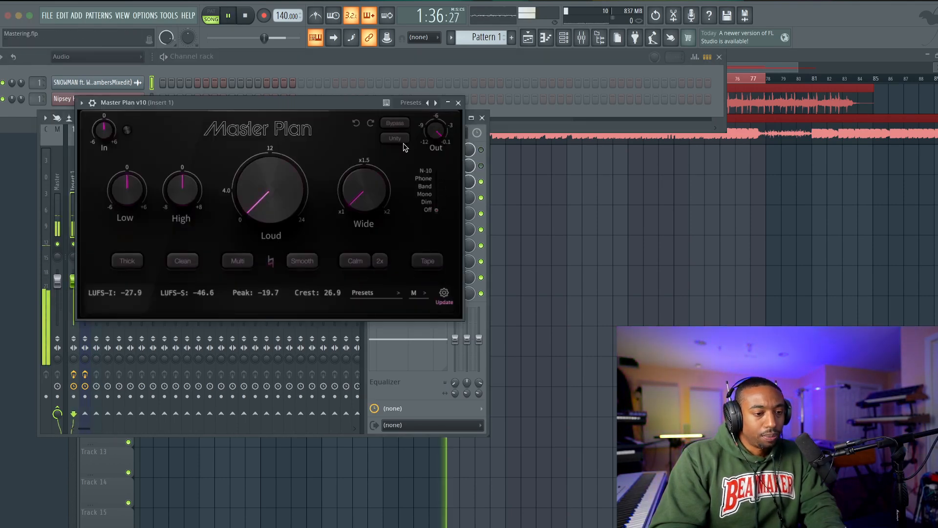
Set the plugin's faceplate to White and its color mode to Rainbow, and close the settings.
{"action": "left_click", "coordinate": [443, 292]}
{"action": "left_click", "coordinate": [226, 161]}
{"action": "left_click", "coordinate": [221, 184]}
{"action": "left_click", "coordinate": [215, 201]}
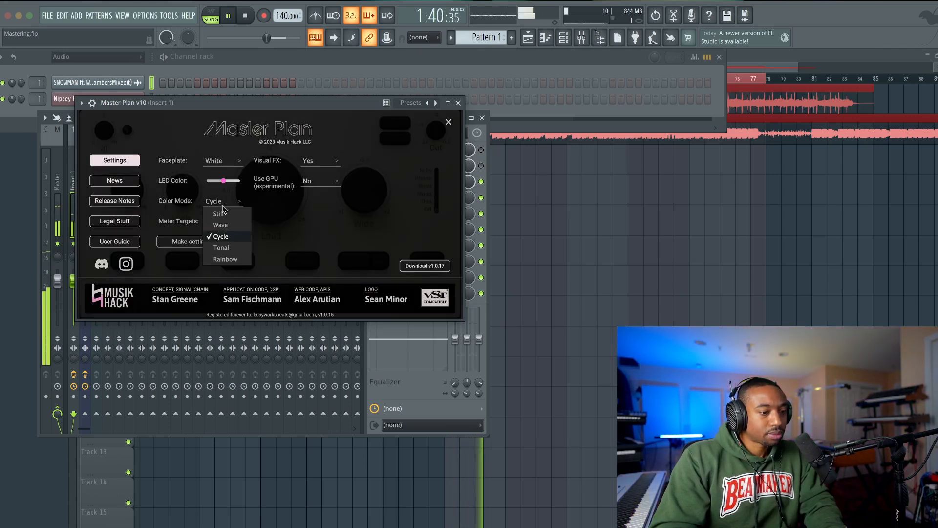
{"action": "left_click", "coordinate": [224, 259]}
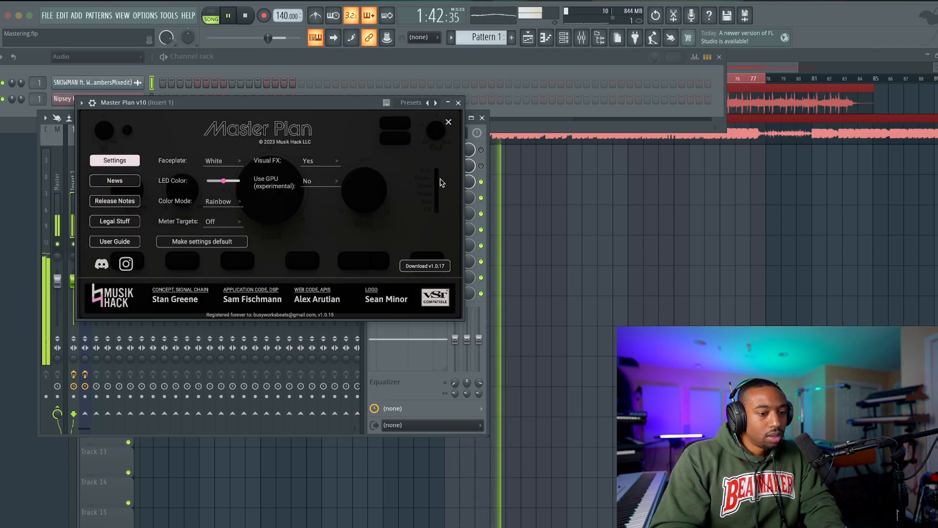
{"action": "left_click", "coordinate": [448, 123]}
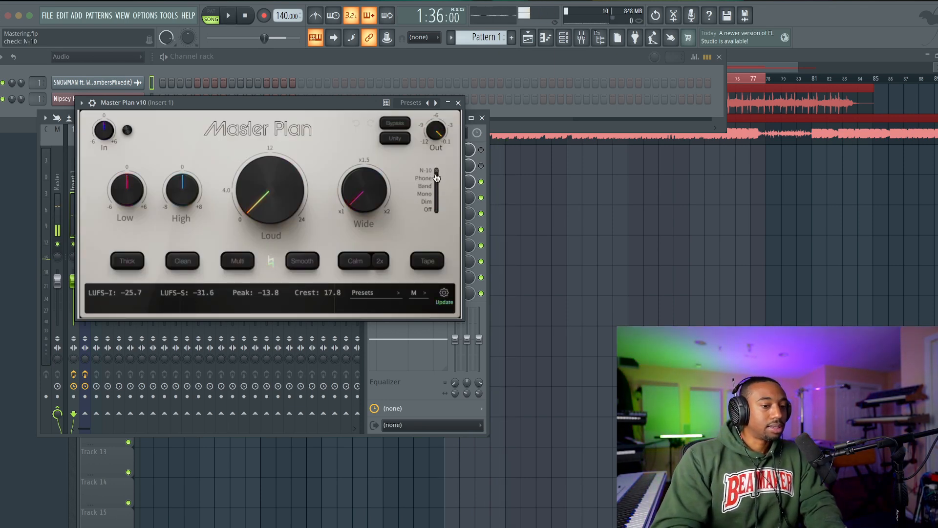
With the loop playing, raise the input gain to 2.94 dB and the High EQ to 7.76 dB.
{"action": "key", "text": "space"}
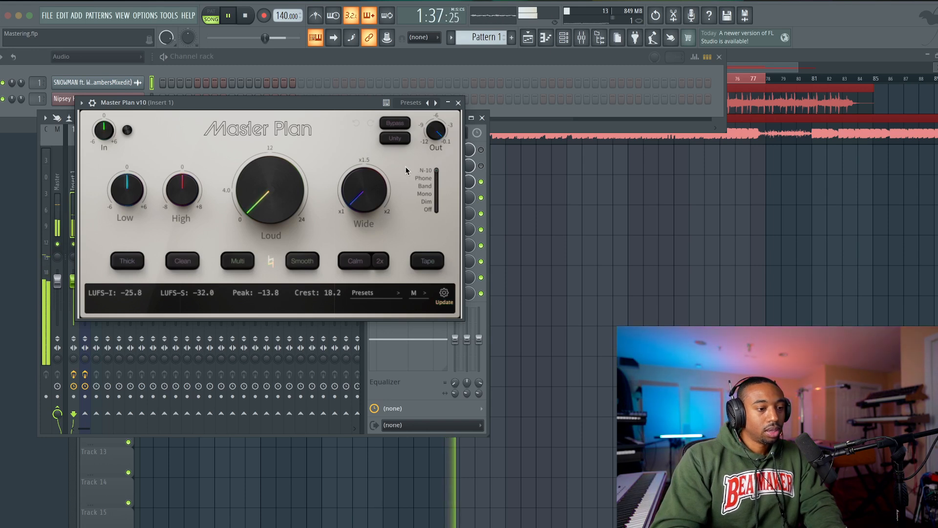
{"action": "key", "text": "space"}
{"action": "key", "text": "space"}
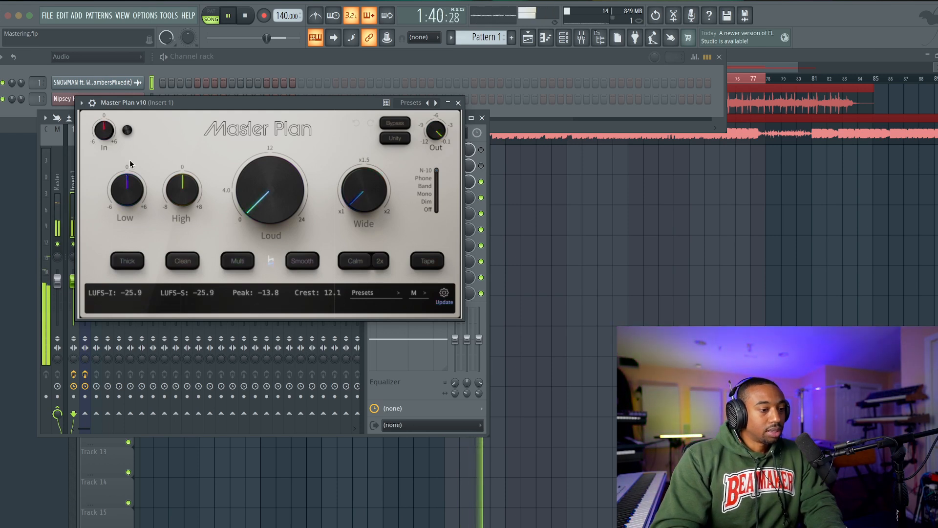
{"action": "mouse_move", "coordinate": [105, 133]}
{"action": "left_click_drag", "start_coordinate": [105, 133], "coordinate": [106, 116]}
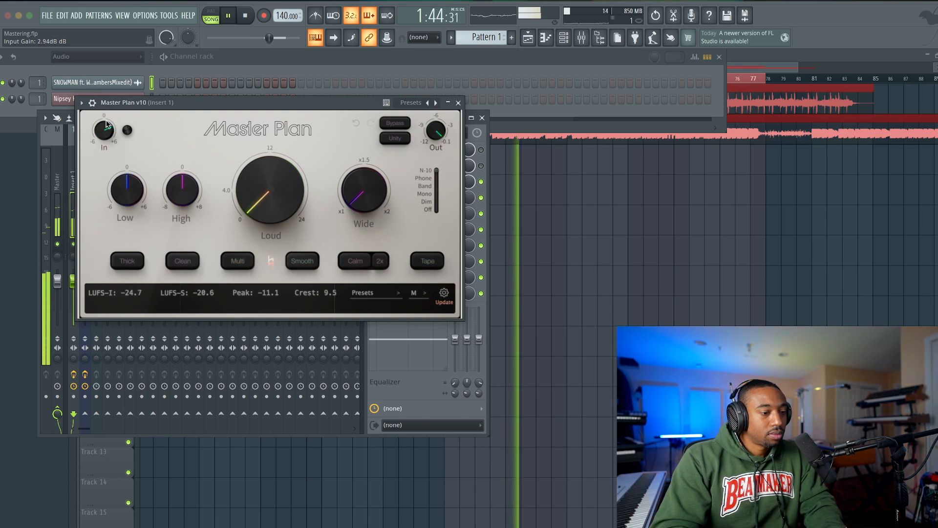
{"action": "mouse_move", "coordinate": [191, 200]}
{"action": "left_click_drag", "start_coordinate": [187, 199], "coordinate": [181, 145]}
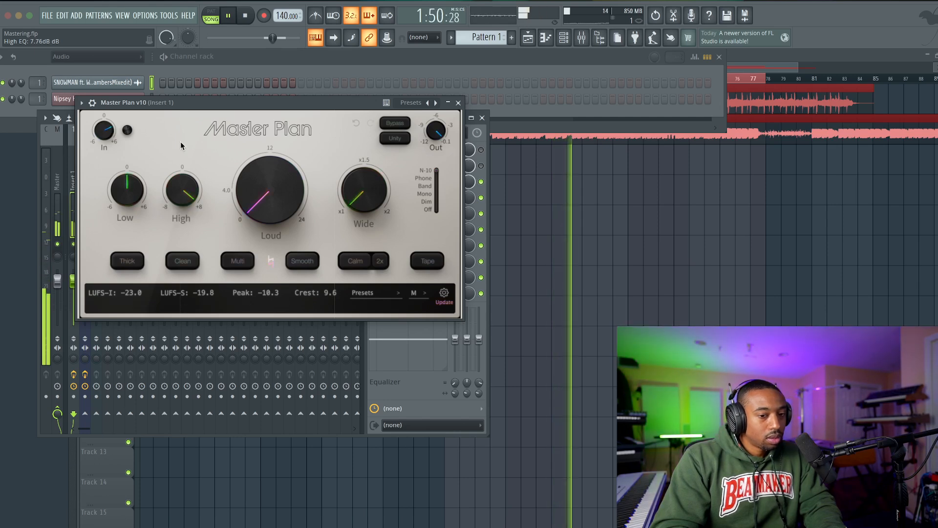
With the loop playing, ease the High EQ down slightly and raise the Low EQ to 4.52 dB.
{"action": "key", "text": "space"}
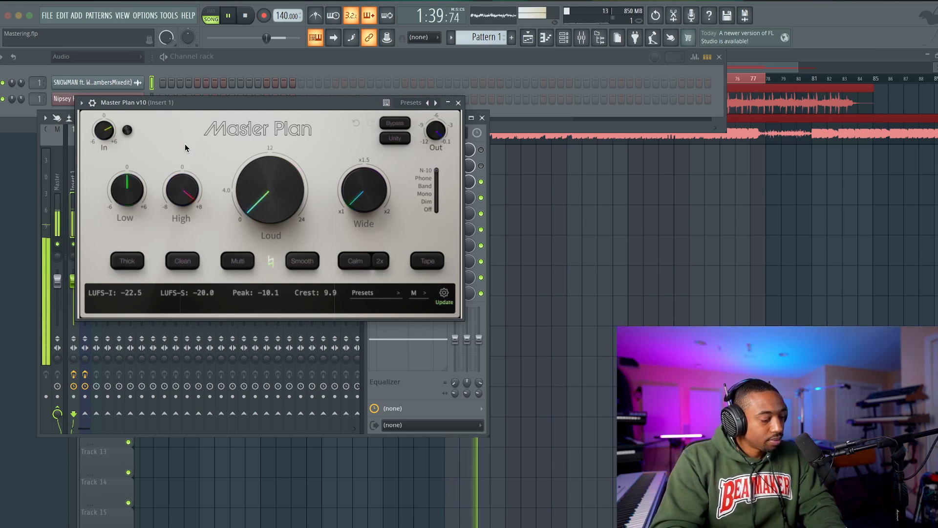
{"action": "left_click_drag", "start_coordinate": [185, 191], "coordinate": [183, 194]}
{"action": "key", "text": "space"}
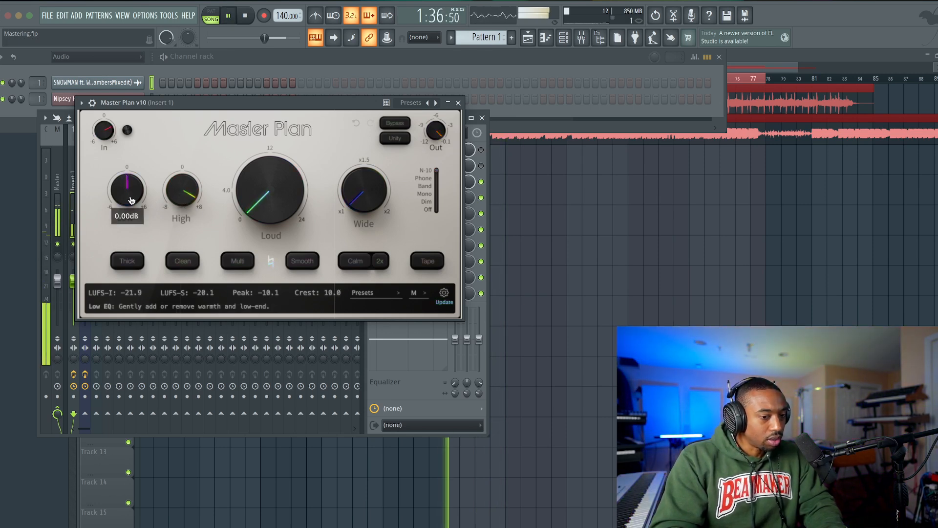
{"action": "key", "text": "space"}
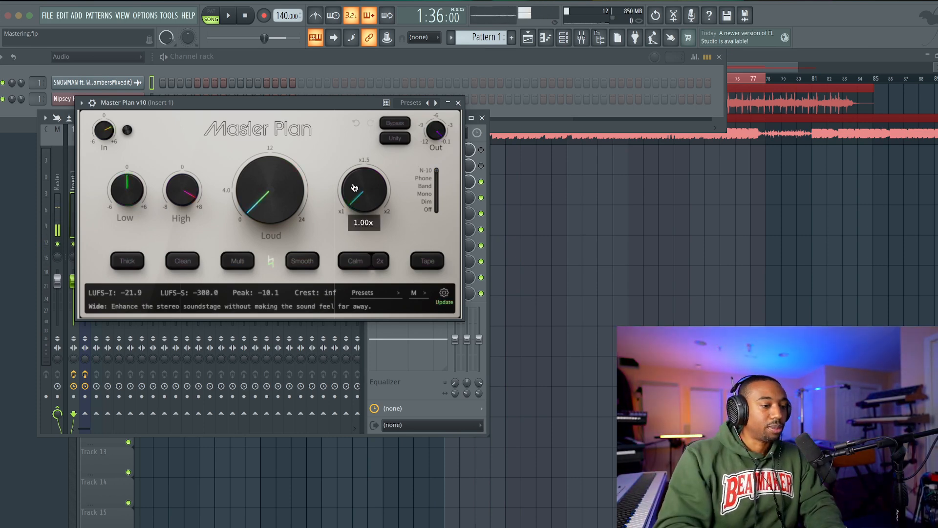
{"action": "key", "text": "space"}
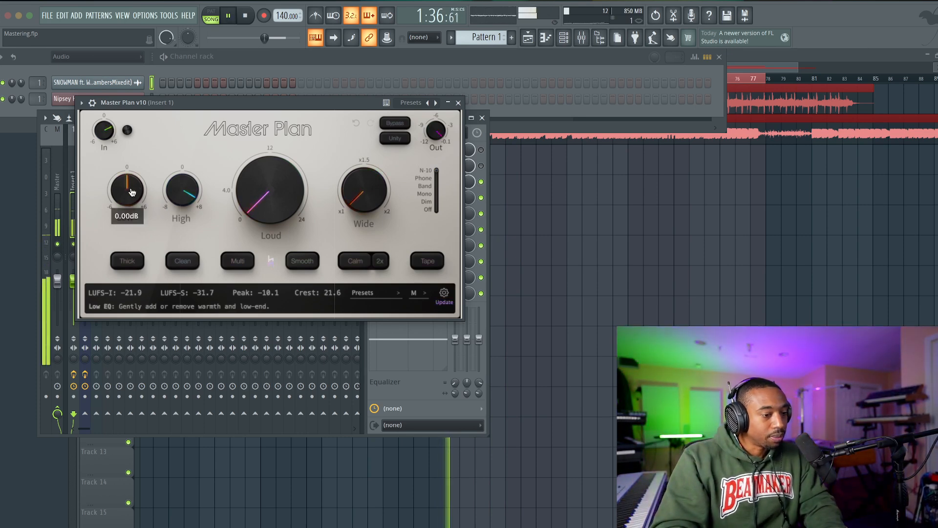
{"action": "left_click_drag", "start_coordinate": [129, 171], "coordinate": [128, 149]}
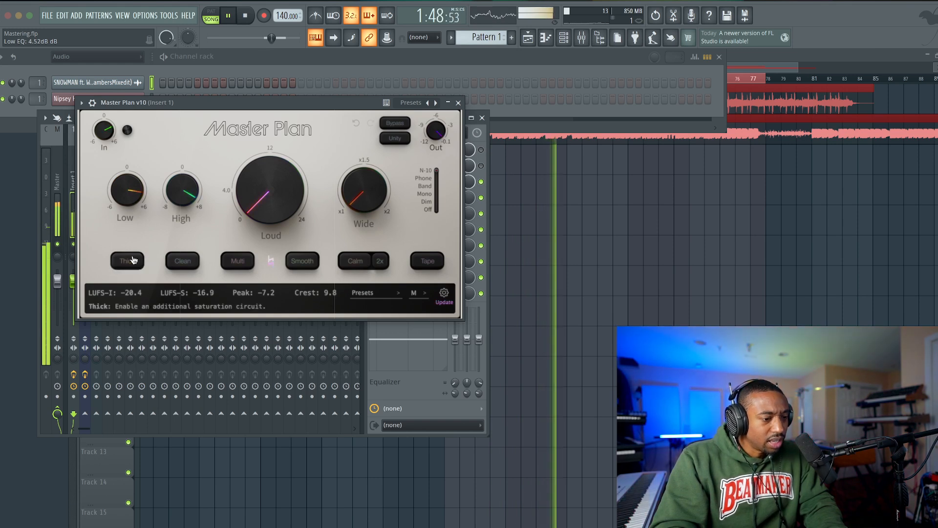
Enable the Thick saturation, set its mix to 100%, and stop playback.
{"action": "left_click", "coordinate": [127, 261]}
{"action": "mouse_move", "coordinate": [133, 276]}
{"action": "left_mouse_down"}
{"action": "mouse_move", "coordinate": [163, 279]}
{"action": "mouse_move", "coordinate": [126, 280]}
{"action": "mouse_move", "coordinate": [141, 277]}
{"action": "left_mouse_up"}
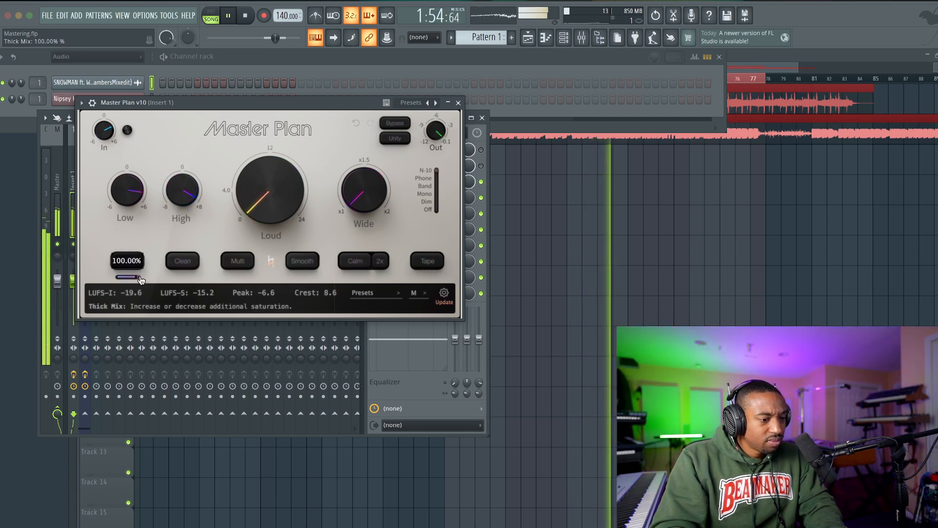
{"action": "key", "text": "space"}
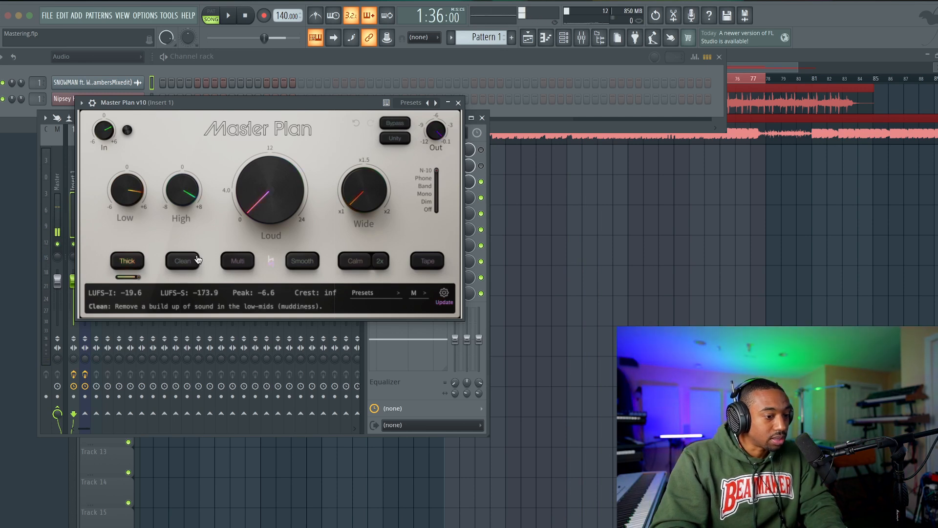
Enable Clean, audition it at different mix amounts against the loop, and settle its mix at 30.52%.
{"action": "left_click_drag", "start_coordinate": [186, 274], "coordinate": [141, 280]}
{"action": "key", "text": "space"}
{"action": "left_click", "coordinate": [183, 261]}
{"action": "key", "text": "space"}
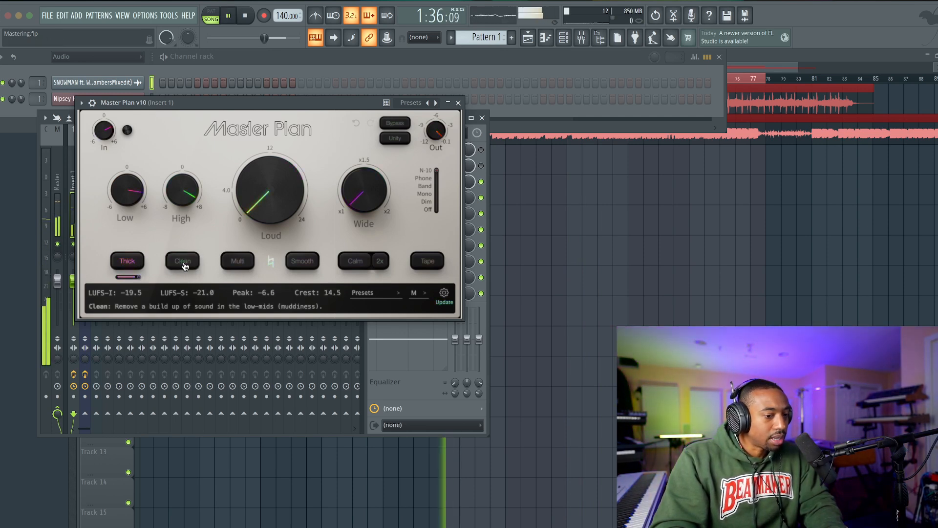
{"action": "mouse_move", "coordinate": [183, 277]}
{"action": "left_mouse_down"}
{"action": "mouse_move", "coordinate": [217, 281]}
{"action": "mouse_move", "coordinate": [166, 279]}
{"action": "left_mouse_up"}
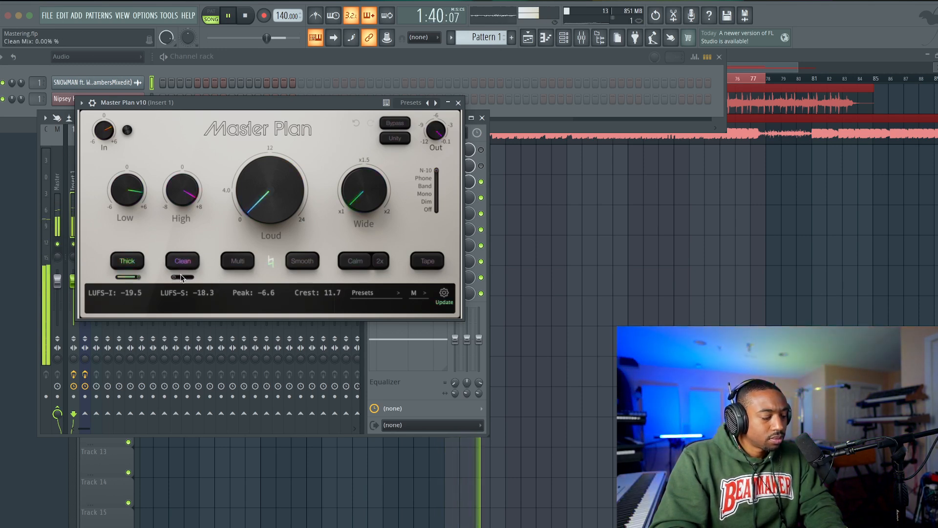
{"action": "mouse_move", "coordinate": [183, 277]}
{"action": "left_mouse_down"}
{"action": "mouse_move", "coordinate": [225, 278]}
{"action": "mouse_move", "coordinate": [179, 280]}
{"action": "left_mouse_up"}
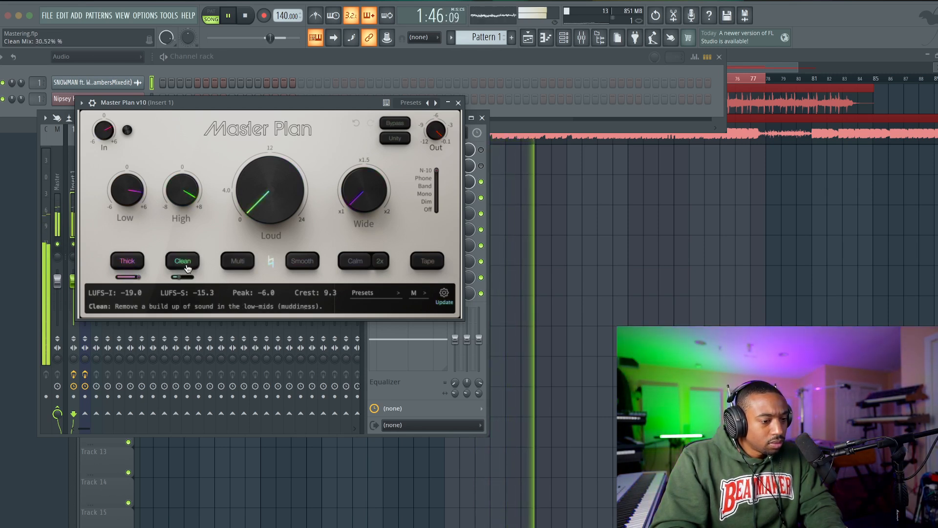
{"action": "key", "text": "space"}
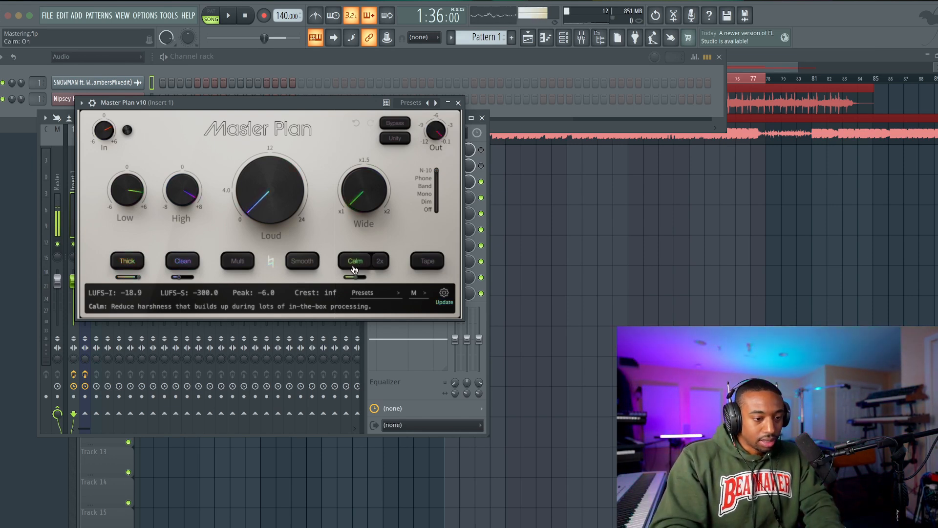
Turn on Calm with its 2x option, compare amounts while replaying the loop, and set the Calm amount to 100%.
{"action": "mouse_move", "coordinate": [357, 277]}
{"action": "left_mouse_down"}
{"action": "mouse_move", "coordinate": [346, 280]}
{"action": "mouse_move", "coordinate": [367, 279]}
{"action": "left_mouse_up"}
{"action": "key", "text": "space"}
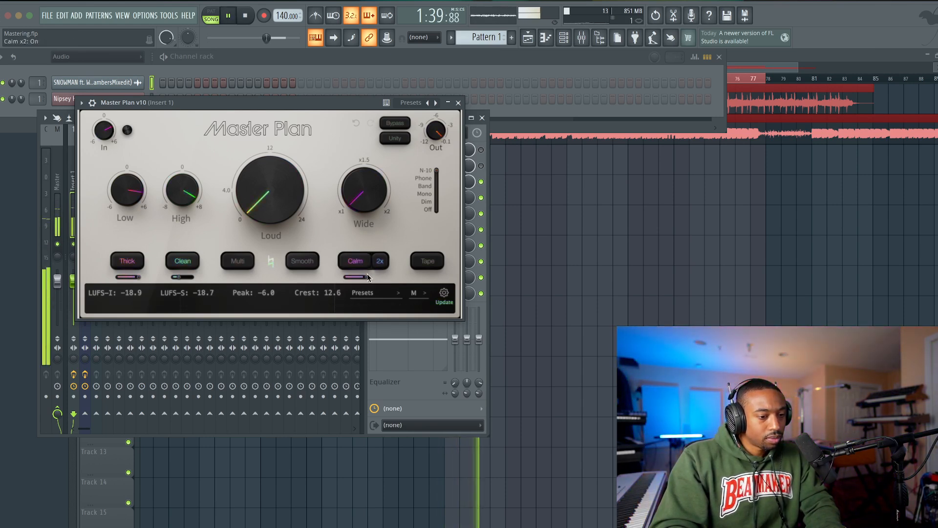
{"action": "key", "text": "space"}
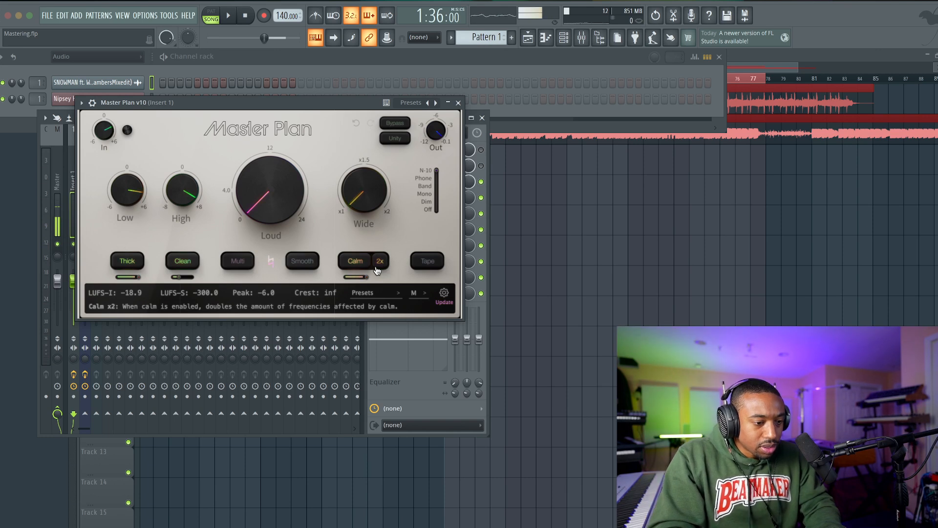
{"action": "key", "text": "space"}
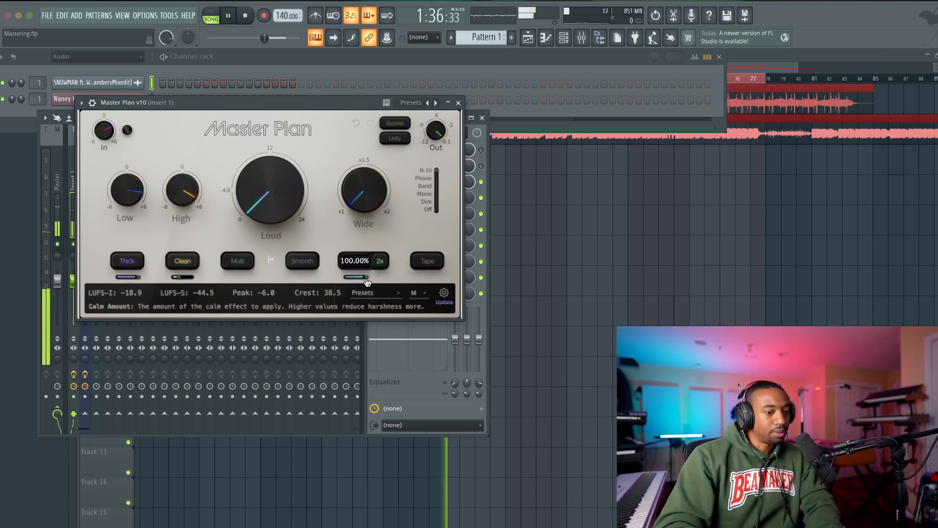
{"action": "left_click_drag", "start_coordinate": [325, 283], "coordinate": [361, 285]}
{"action": "key", "text": "space"}
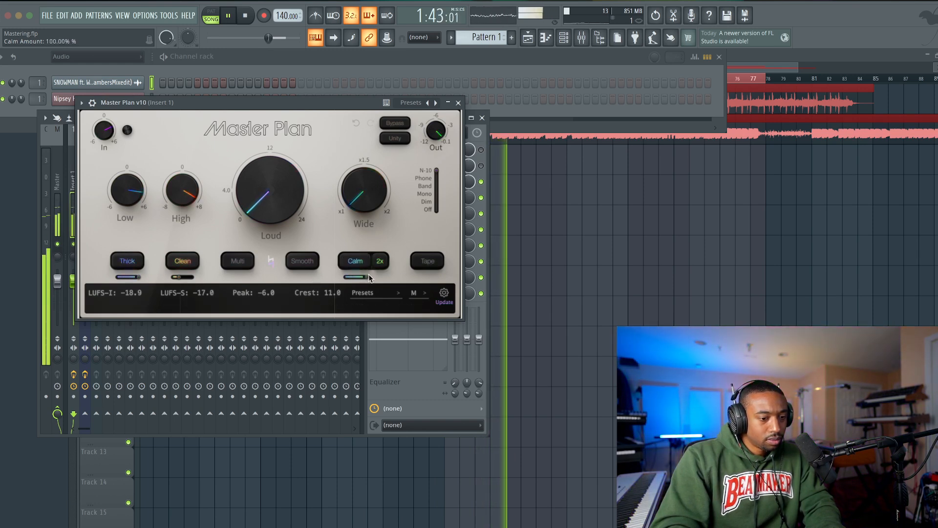
{"action": "mouse_move", "coordinate": [368, 277]}
{"action": "left_mouse_down"}
{"action": "mouse_move", "coordinate": [319, 289]}
{"action": "mouse_move", "coordinate": [371, 278]}
{"action": "left_mouse_up"}
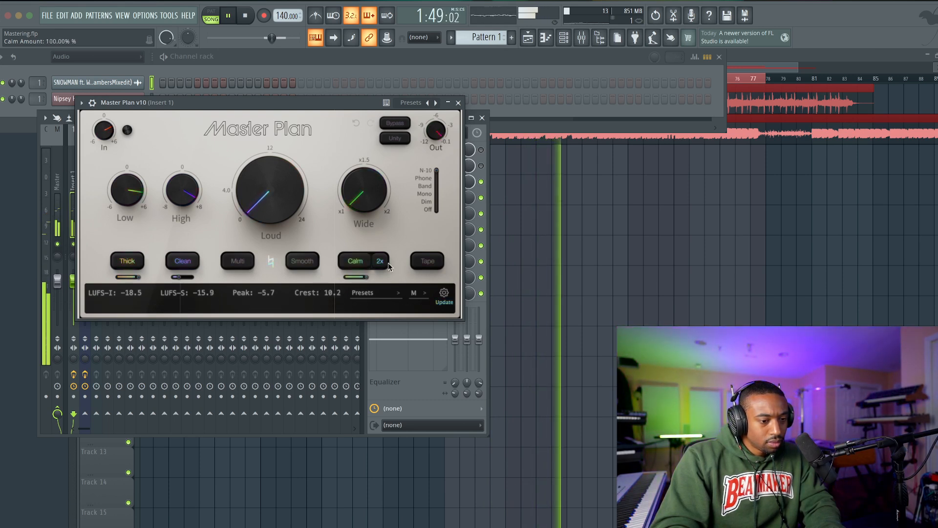
{"action": "key", "text": "space"}
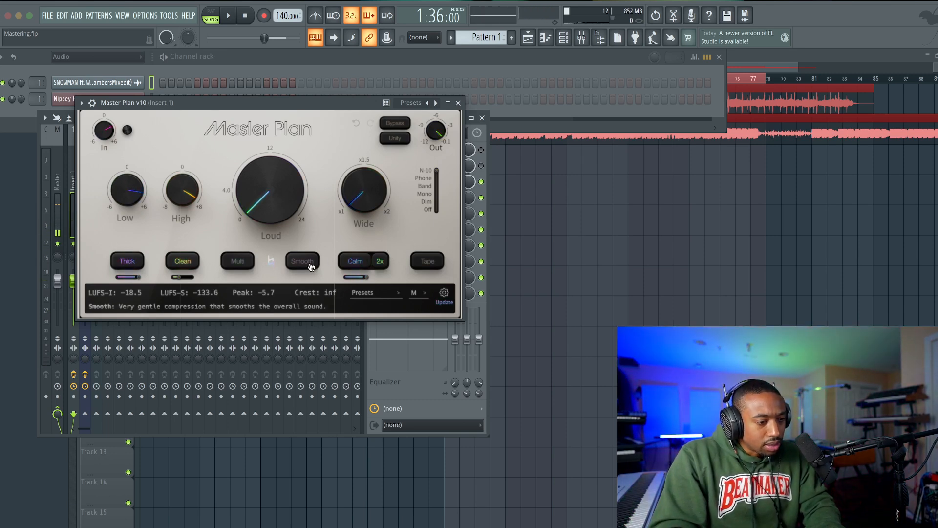
Play the loop and raise the Loud control moderately from zero.
{"action": "mouse_move", "coordinate": [281, 205]}
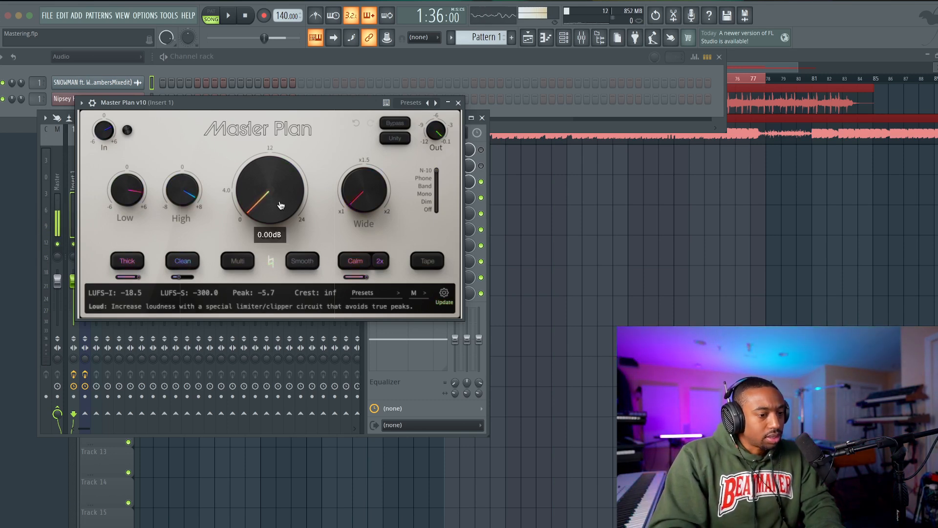
{"action": "left_click_drag", "start_coordinate": [282, 212], "coordinate": [282, 208]}
{"action": "key", "text": "space"}
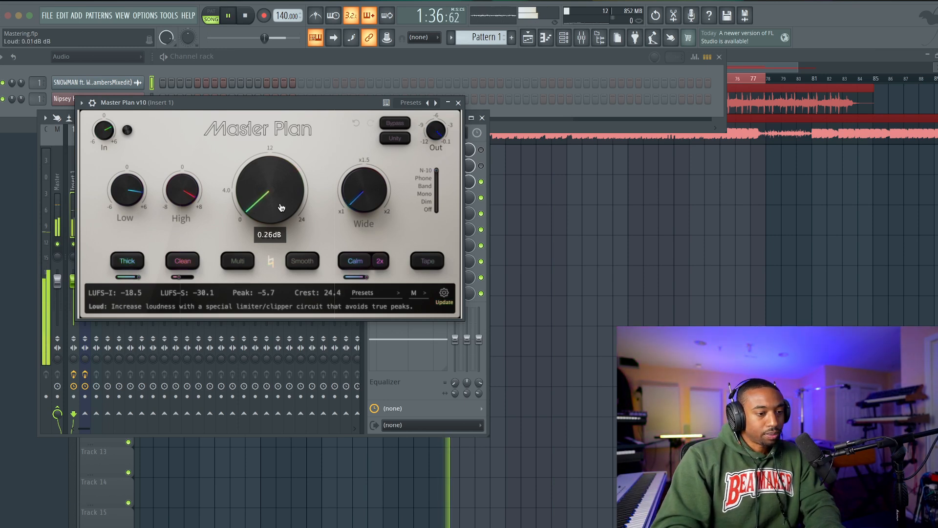
{"action": "left_click_drag", "start_coordinate": [276, 192], "coordinate": [276, 197]}
Lower the High EQ further, widen the stereo image to 1.78x, and stop playback.
{"action": "left_click_drag", "start_coordinate": [177, 189], "coordinate": [176, 197]}
{"action": "left_click_drag", "start_coordinate": [373, 180], "coordinate": [380, 66]}
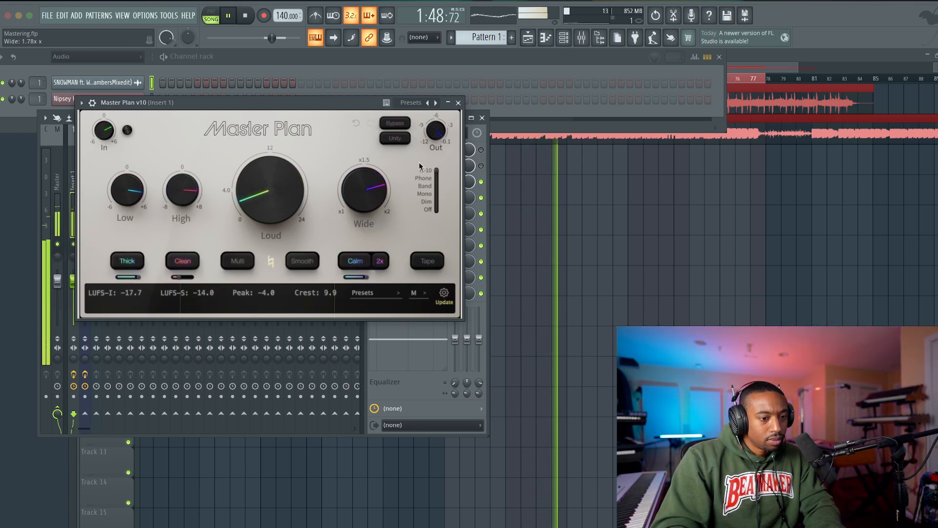
{"action": "key", "text": "space"}
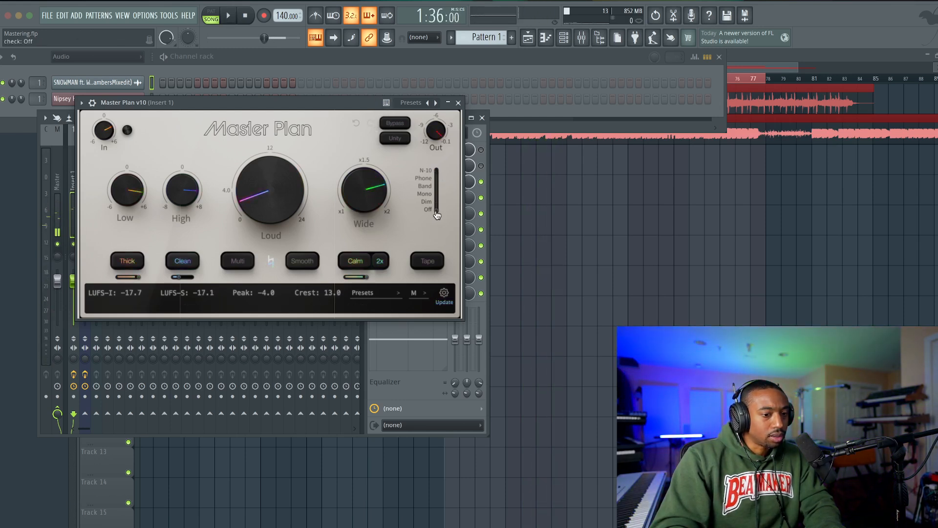
Raise the Loud amount to 2.97 dB while replaying the loop to judge the level.
{"action": "key", "text": "space"}
{"action": "mouse_move", "coordinate": [287, 218]}
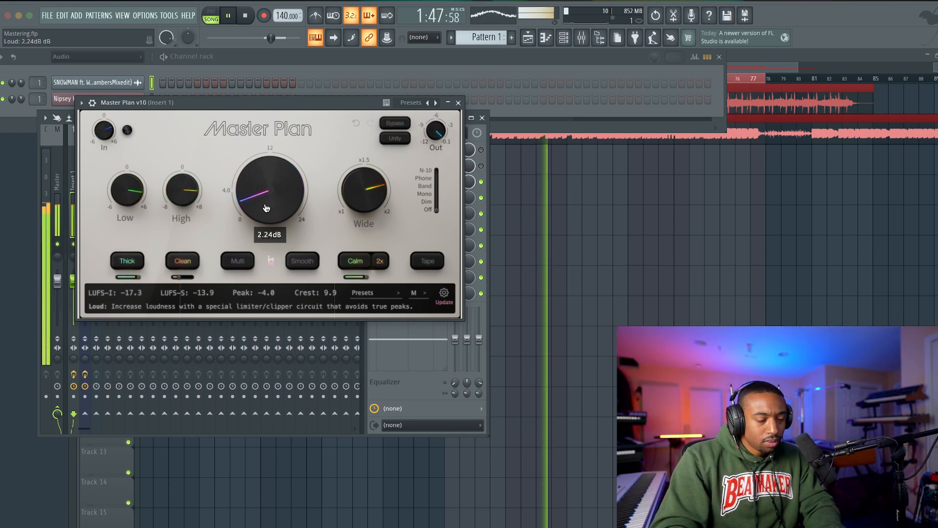
{"action": "left_click_drag", "start_coordinate": [265, 206], "coordinate": [261, 205]}
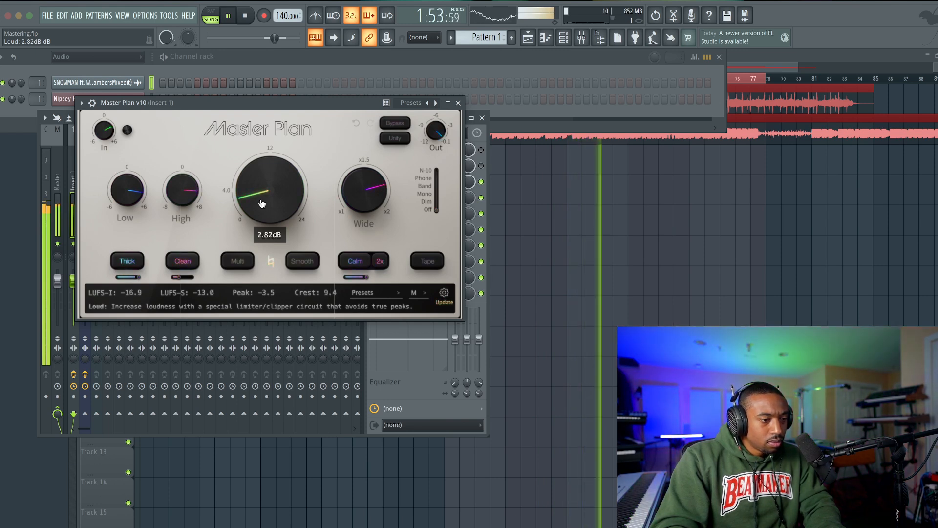
{"action": "key", "text": "space"}
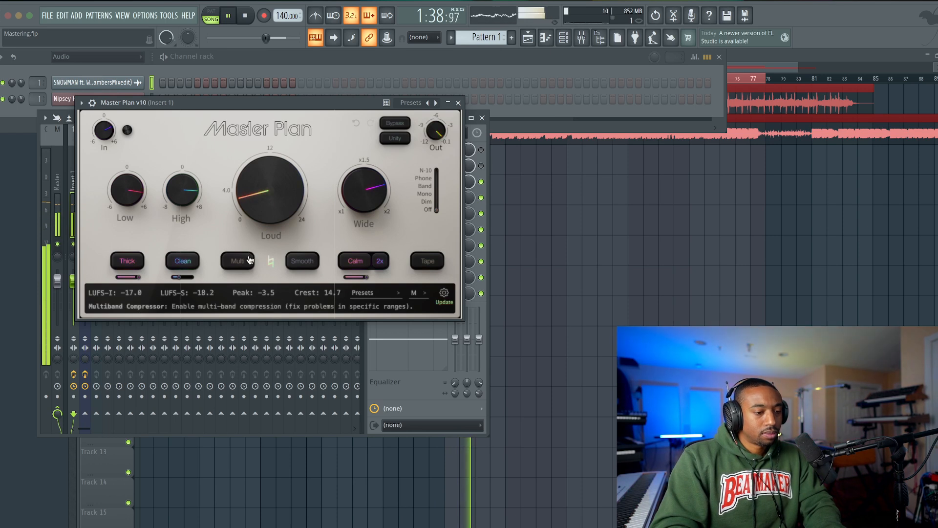
{"action": "key", "text": "space"}
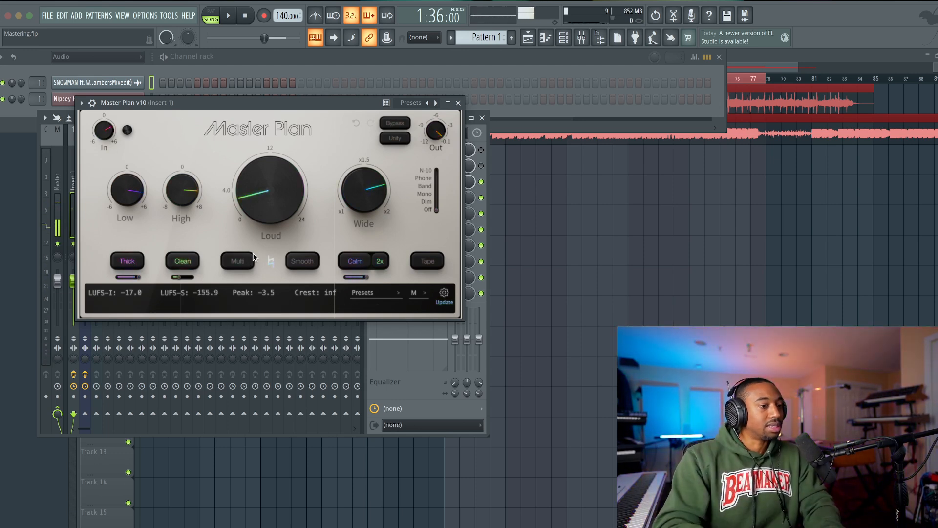
{"action": "key", "text": "space"}
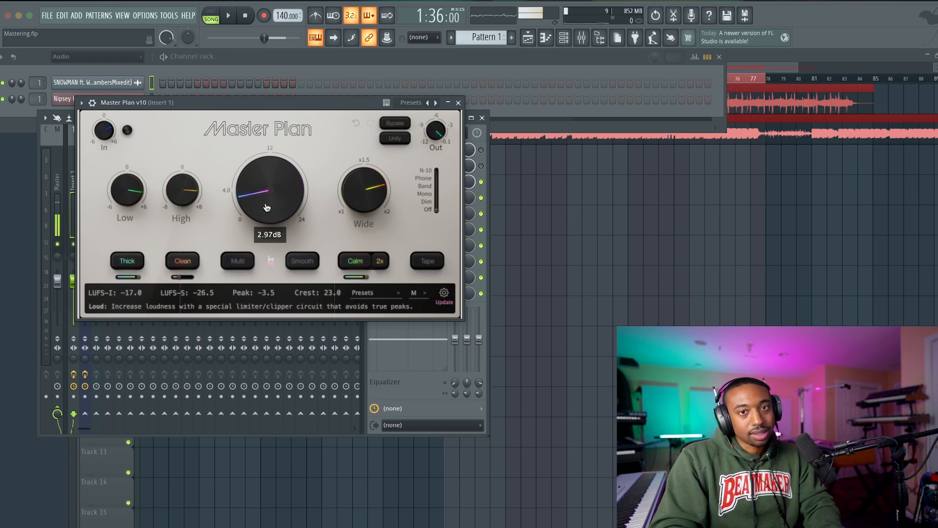
With the loop playing, close the mixer and channel rack and place the Master Plan window below the playlist's audio clips.
{"action": "key", "text": "space"}
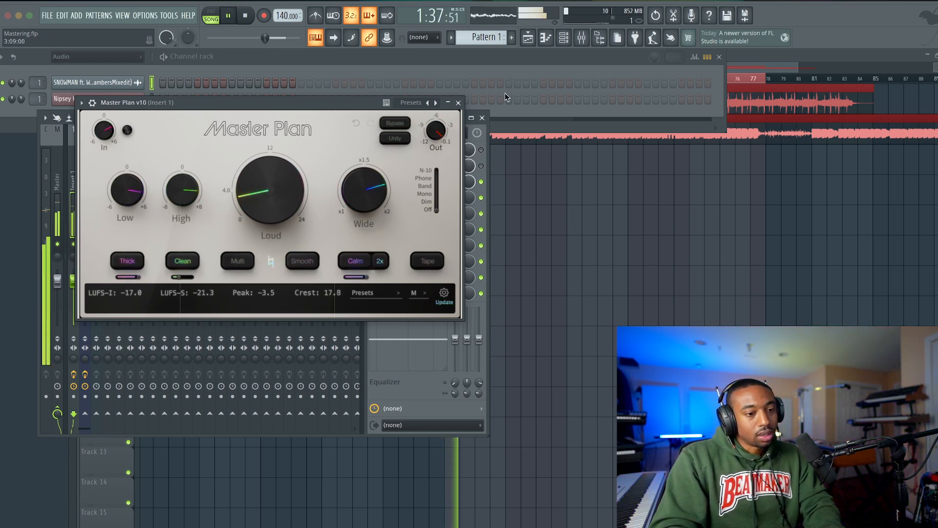
{"action": "left_click", "coordinate": [482, 118]}
{"action": "left_click", "coordinate": [563, 38]}
{"action": "left_click_drag", "start_coordinate": [325, 103], "coordinate": [423, 183]}
{"action": "scroll", "coordinate": [409, 160], "scroll_direction": "right", "scroll_amount": 5}
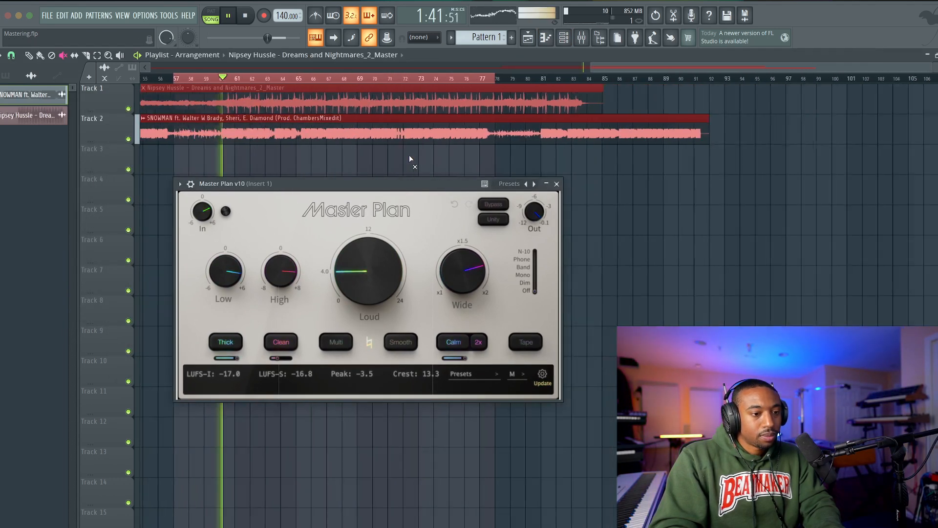
Raise the Loud amount to 4.91 dB, switch Unity on, and stop playback.
{"action": "mouse_move", "coordinate": [375, 270]}
{"action": "left_mouse_down"}
{"action": "mouse_move", "coordinate": [373, 260]}
{"action": "mouse_move", "coordinate": [362, 267]}
{"action": "left_mouse_up"}
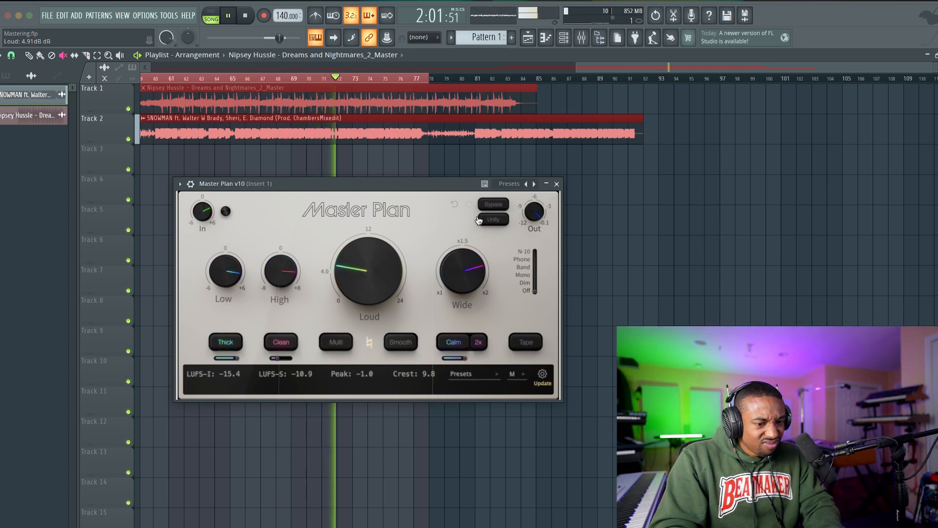
{"action": "key", "text": "space"}
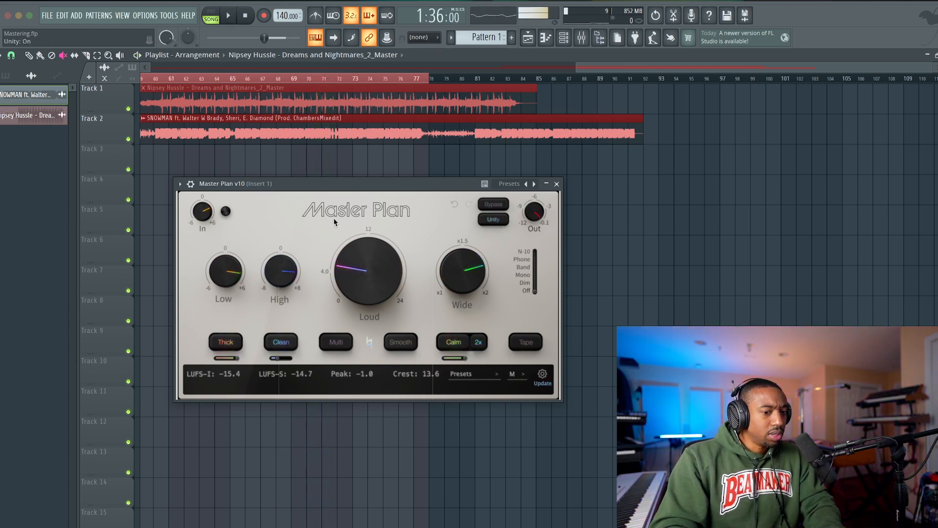
Reset the plugin's input gain to 0 dB.
{"action": "mouse_move", "coordinate": [205, 218]}
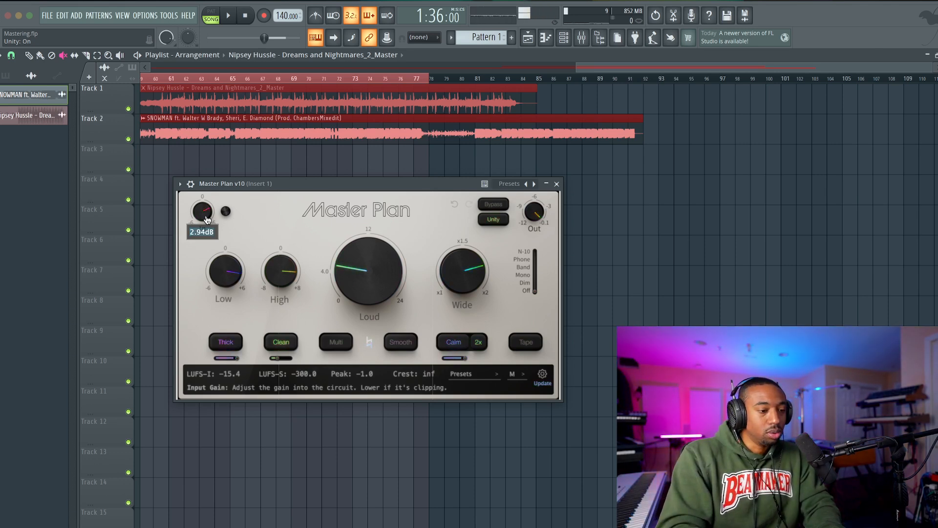
{"action": "double_click", "coordinate": [207, 220]}
{"action": "type", "text": "0"}
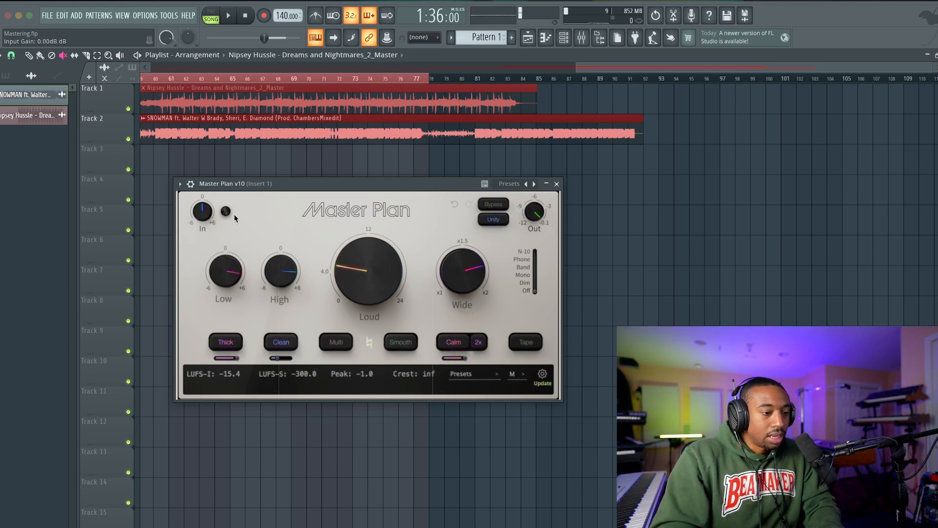
Shorten the playlist's loop selection to run from bar 60 to bar 68 and start playback.
{"action": "mouse_move", "coordinate": [199, 218]}
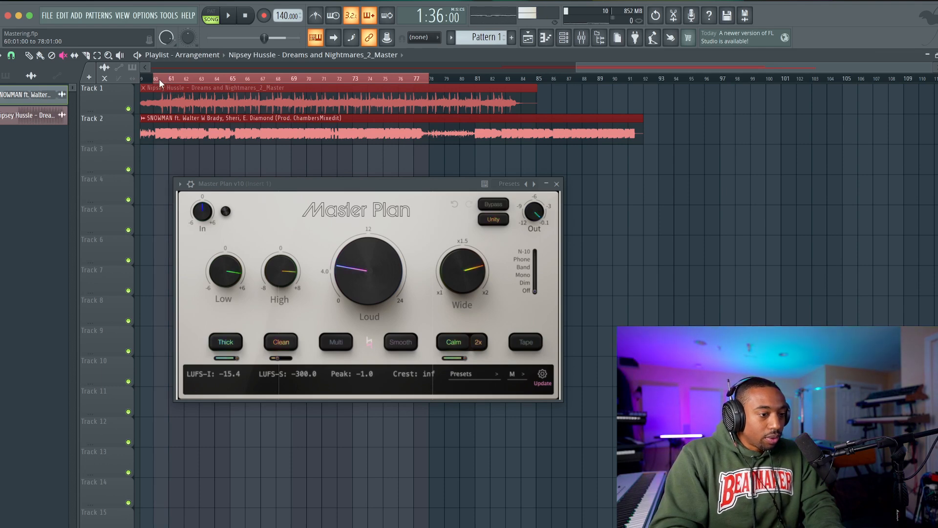
{"action": "left_click_drag", "start_coordinate": [157, 80], "coordinate": [168, 79]}
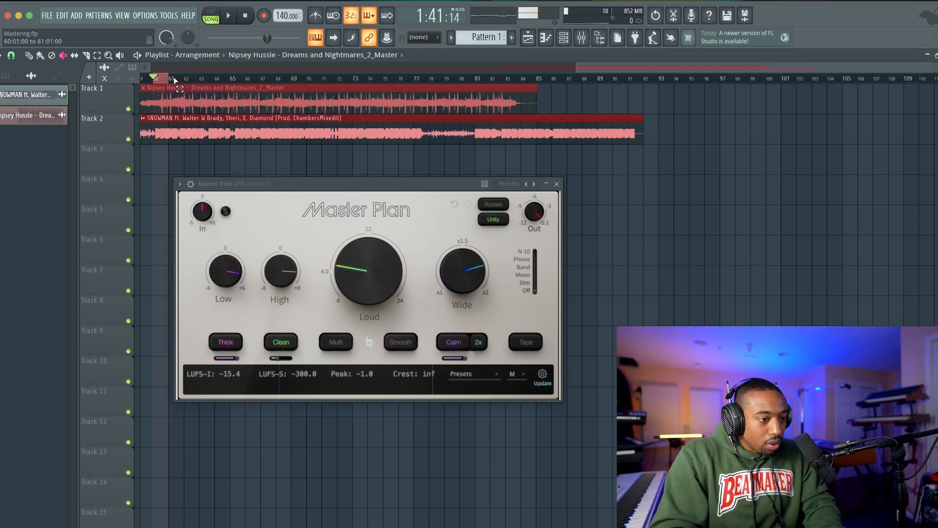
{"action": "left_click_drag", "start_coordinate": [257, 79], "coordinate": [269, 74]}
{"action": "key", "text": "space"}
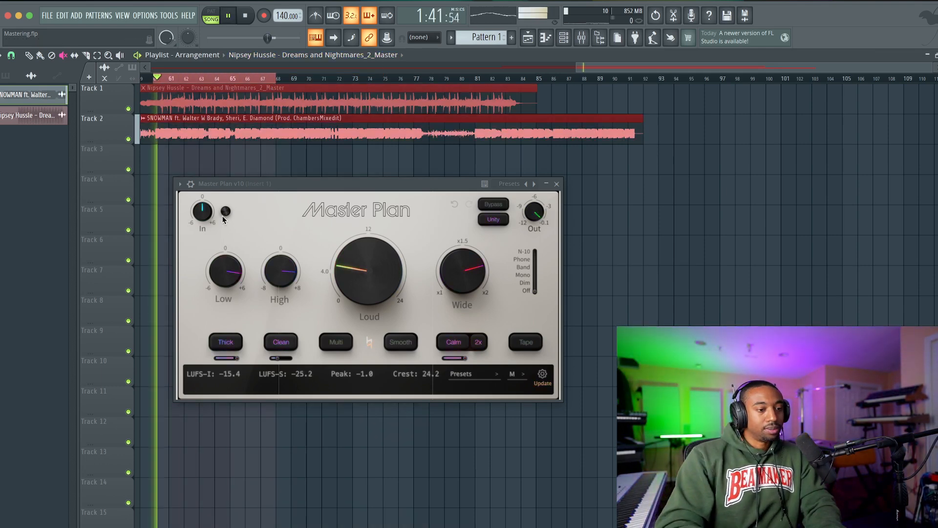
Try the plugin's input gain at 5.75 dB in playback, settle on a smaller boost, and switch Unity off.
{"action": "left_click_drag", "start_coordinate": [206, 217], "coordinate": [204, 161]}
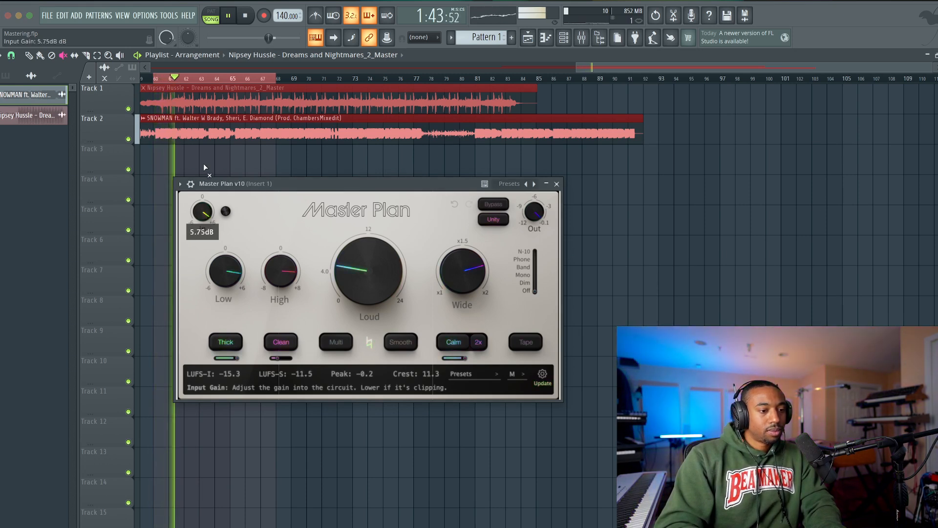
{"action": "key", "text": "space"}
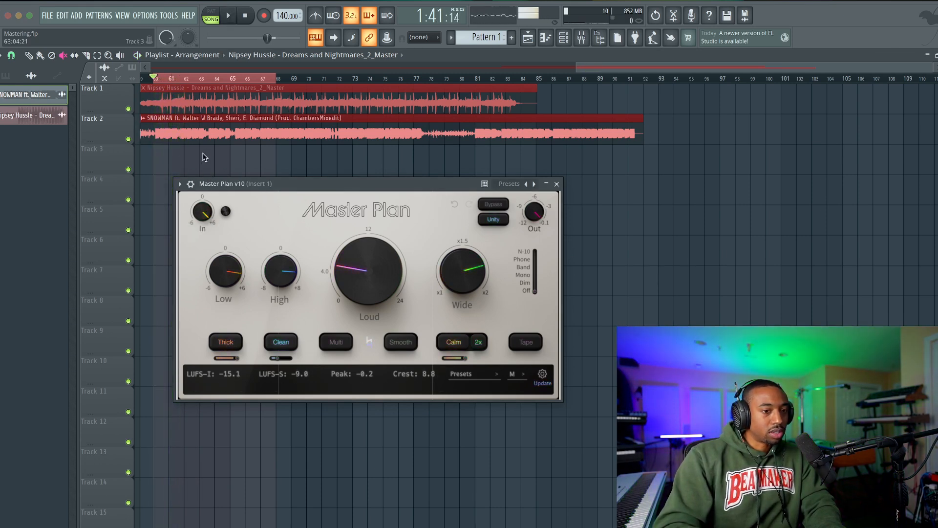
{"action": "key", "text": "space"}
{"action": "mouse_move", "coordinate": [202, 213]}
{"action": "left_mouse_down"}
{"action": "mouse_move", "coordinate": [204, 231]}
{"action": "mouse_move", "coordinate": [206, 219]}
{"action": "left_mouse_up"}
{"action": "key", "text": "space"}
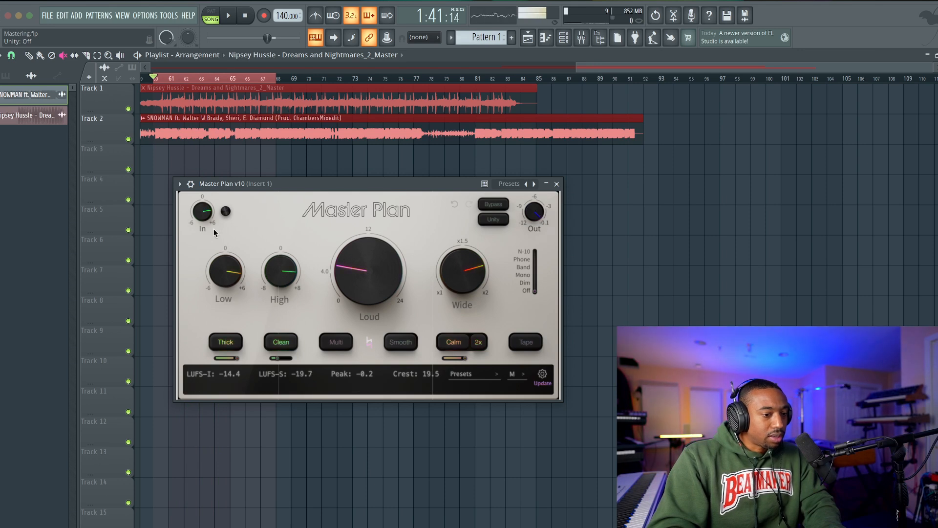
With the loop playing, set the plugin's output gain to -2.06 dB.
{"action": "mouse_move", "coordinate": [537, 216]}
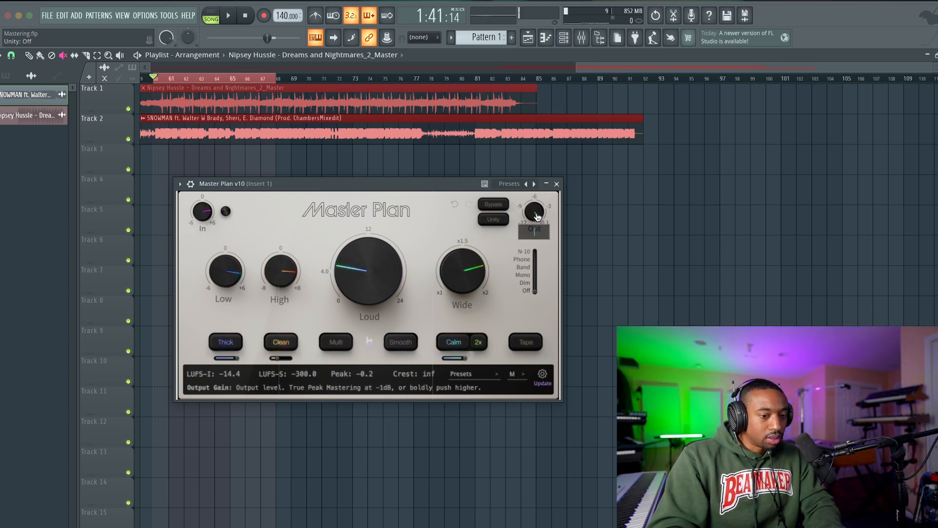
{"action": "key", "text": "space"}
{"action": "left_click_drag", "start_coordinate": [534, 217], "coordinate": [533, 233]}
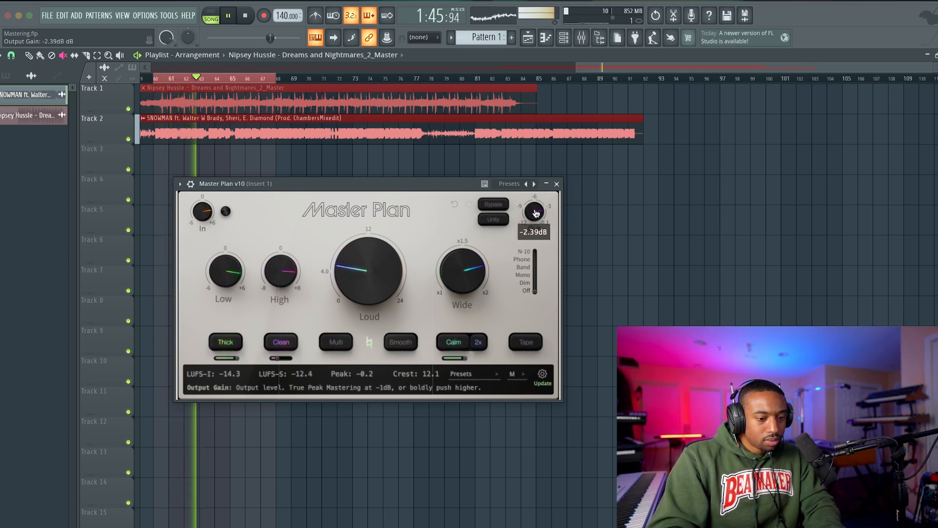
{"action": "left_click_drag", "start_coordinate": [536, 211], "coordinate": [541, 218]}
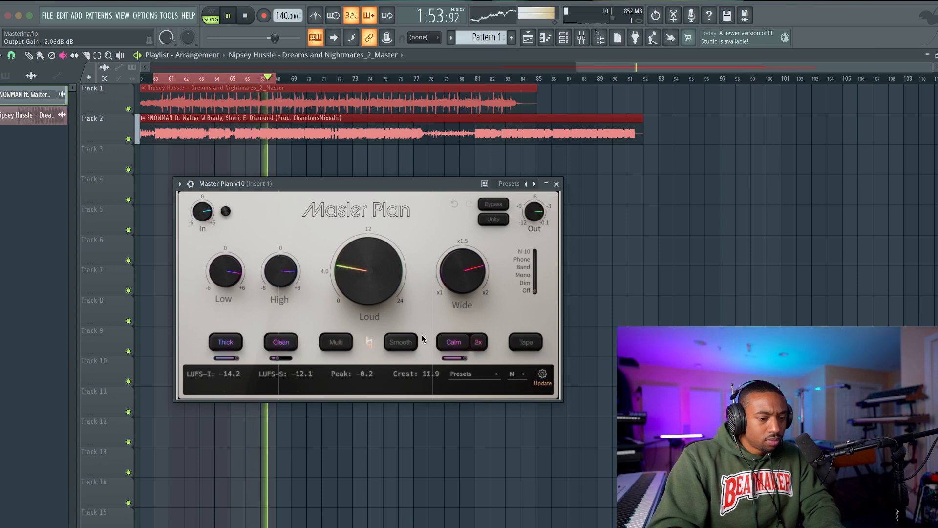
Audition Calm and Smooth on the loop, leave both and Clean switched off, and stop playback.
{"action": "left_click", "coordinate": [453, 344]}
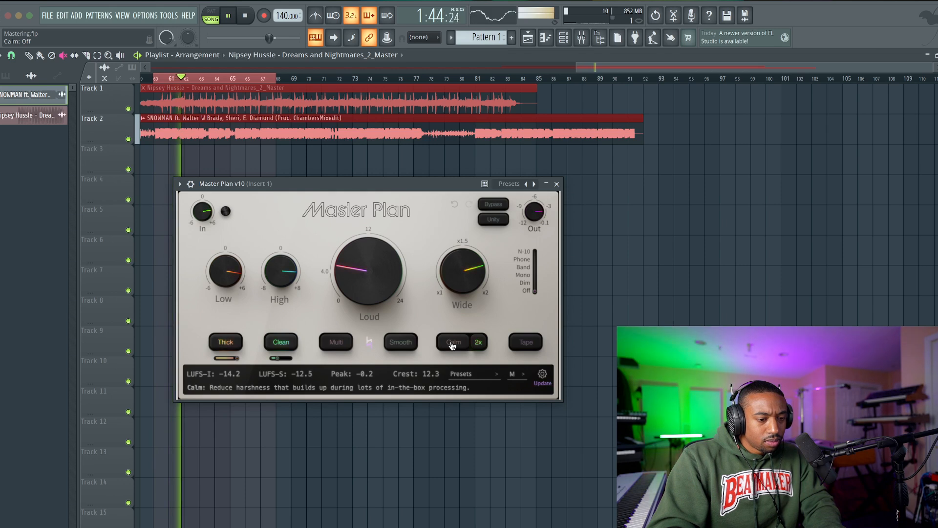
{"action": "left_click", "coordinate": [452, 344]}
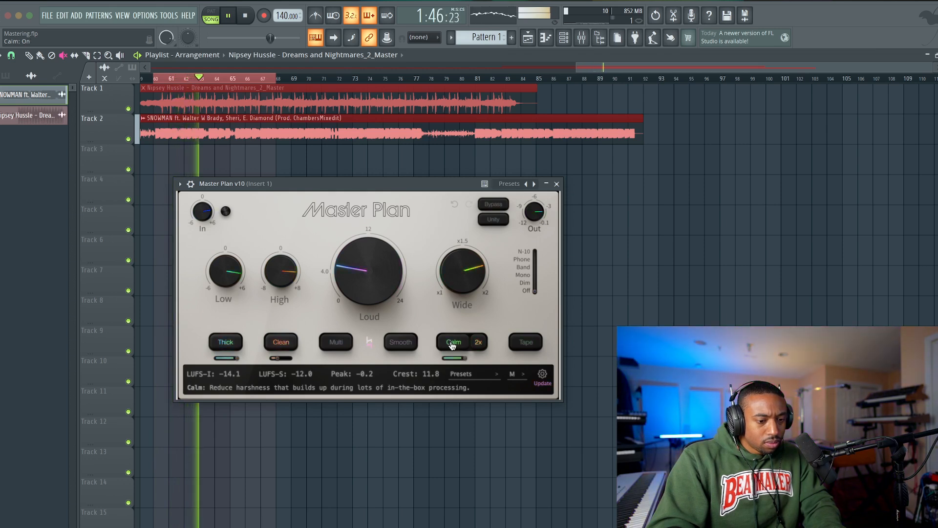
{"action": "left_click", "coordinate": [452, 344]}
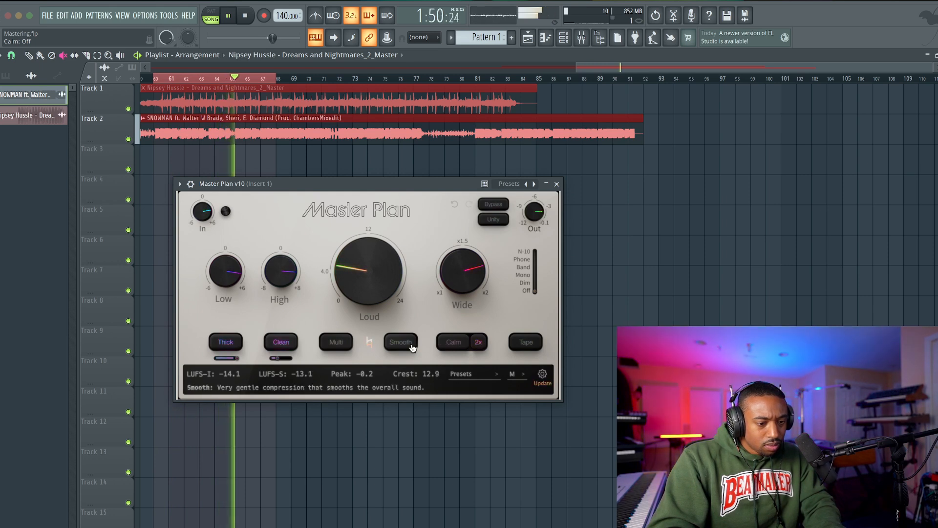
{"action": "left_click", "coordinate": [410, 346]}
{"action": "left_click", "coordinate": [412, 347]}
{"action": "left_click", "coordinate": [293, 341]}
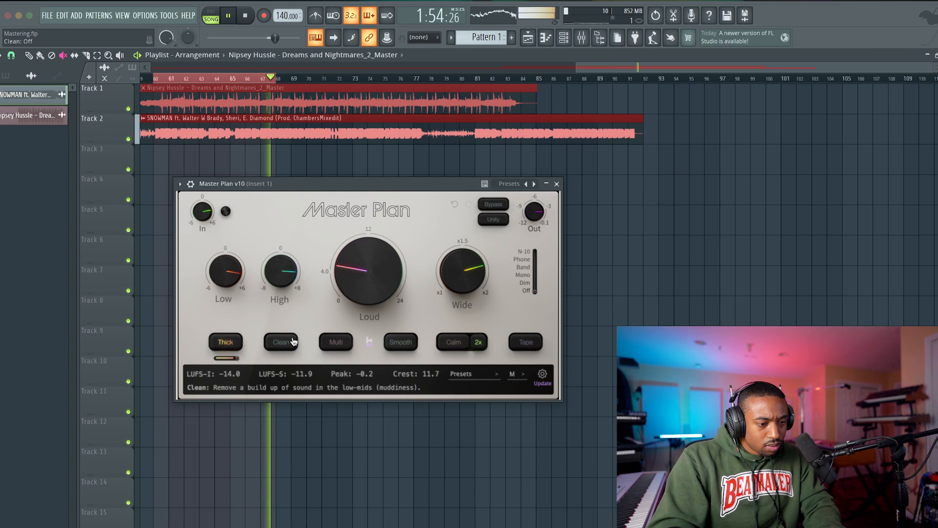
{"action": "key", "text": "space"}
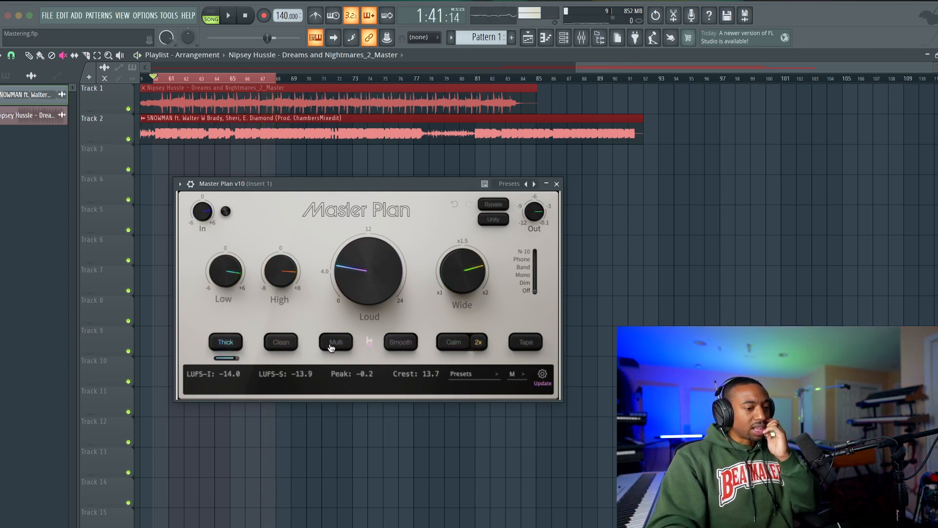
Try Tape on the playing loop with its character at 100%, and switch Tape back off.
{"action": "left_click", "coordinate": [478, 343]}
{"action": "key", "text": "space"}
{"action": "left_click", "coordinate": [526, 342]}
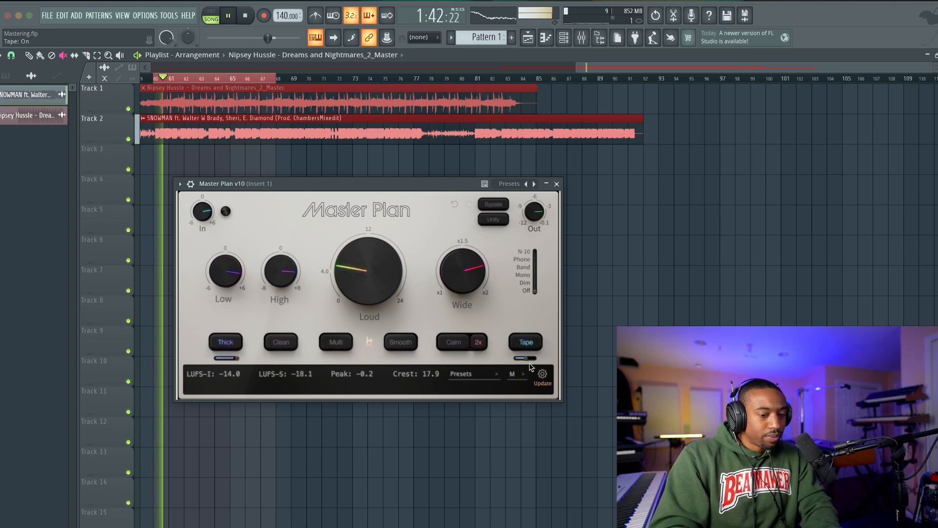
{"action": "left_click_drag", "start_coordinate": [526, 359], "coordinate": [438, 361]}
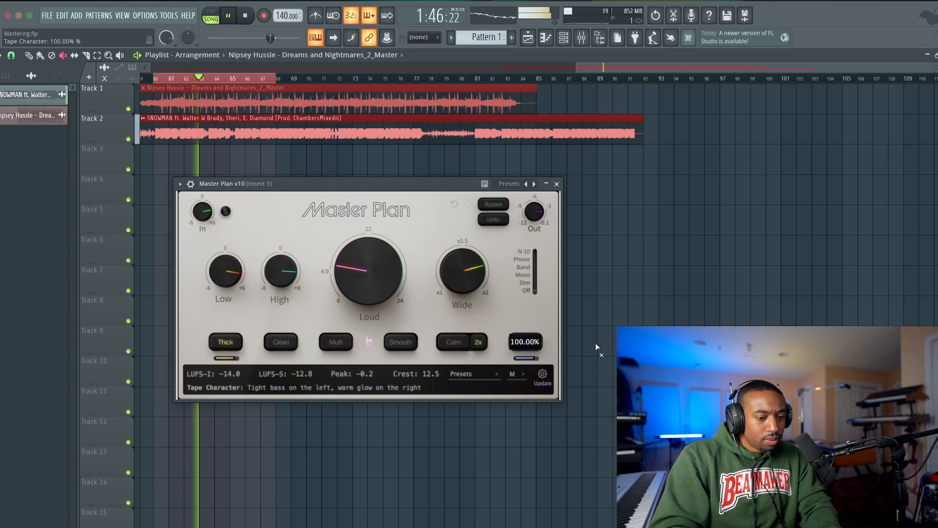
{"action": "left_click", "coordinate": [525, 343]}
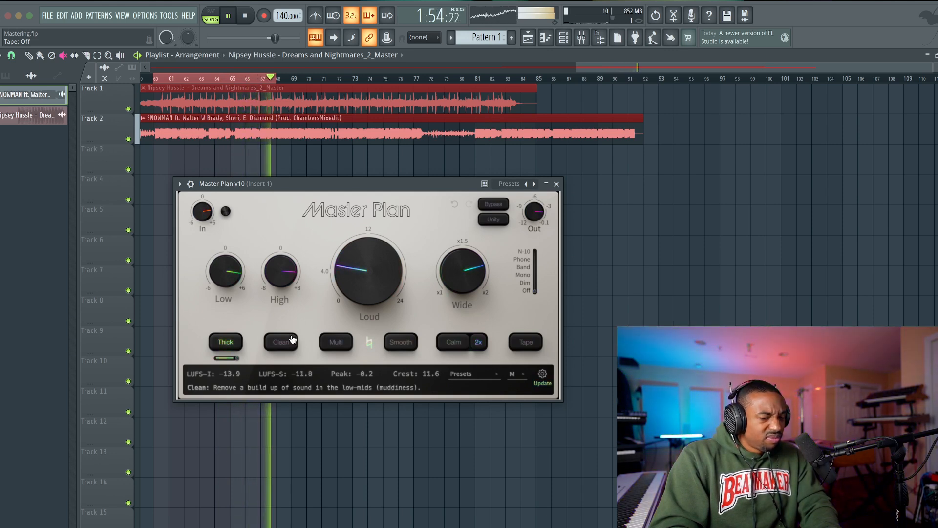
Set the Low EQ to 4.31 dB while listening to the loop, and stop playback.
{"action": "mouse_move", "coordinate": [237, 285]}
{"action": "scroll", "coordinate": [230, 282], "scroll_direction": "down", "scroll_amount": 3}
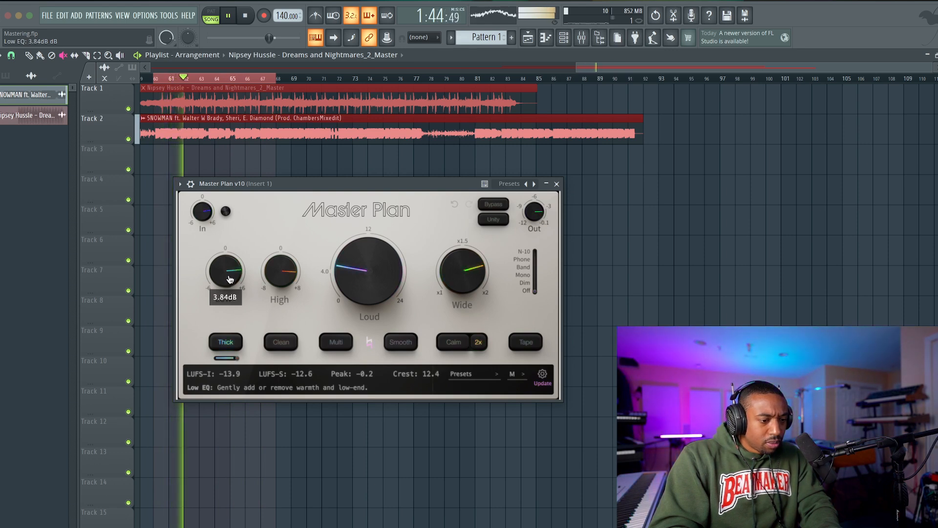
{"action": "left_click_drag", "start_coordinate": [229, 277], "coordinate": [230, 277]}
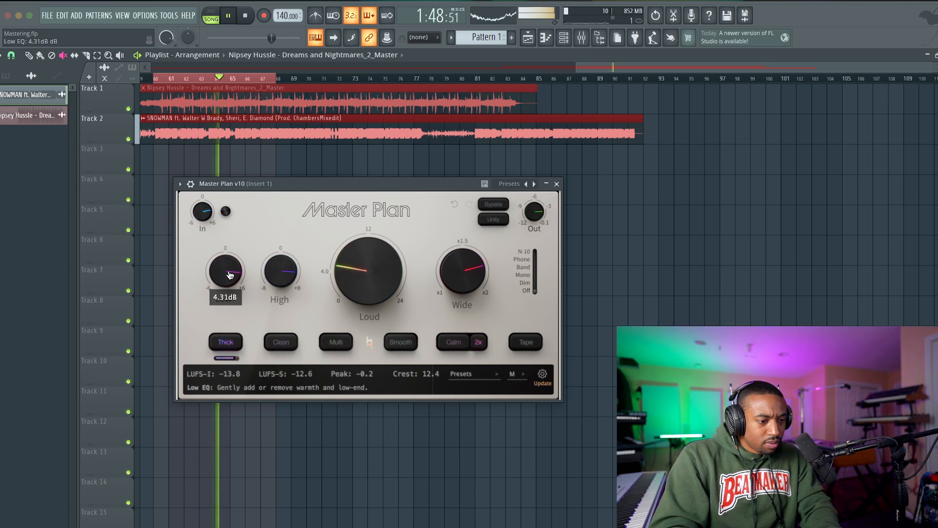
{"action": "mouse_move", "coordinate": [363, 287]}
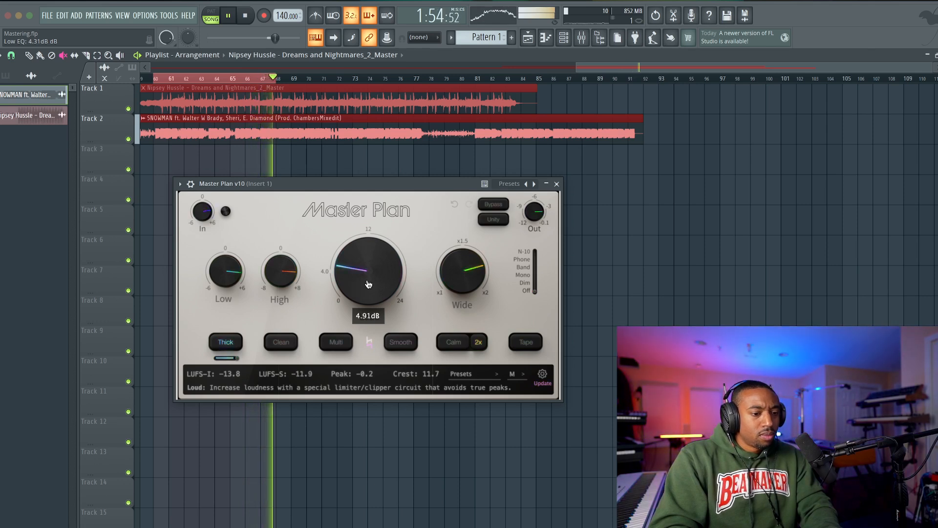
{"action": "key", "text": "space"}
Play the loop with Master Plan bypassed, and switch the bypass off to compare the unprocessed and mastered sound.
{"action": "key", "text": "space"}
{"action": "mouse_move", "coordinate": [536, 205]}
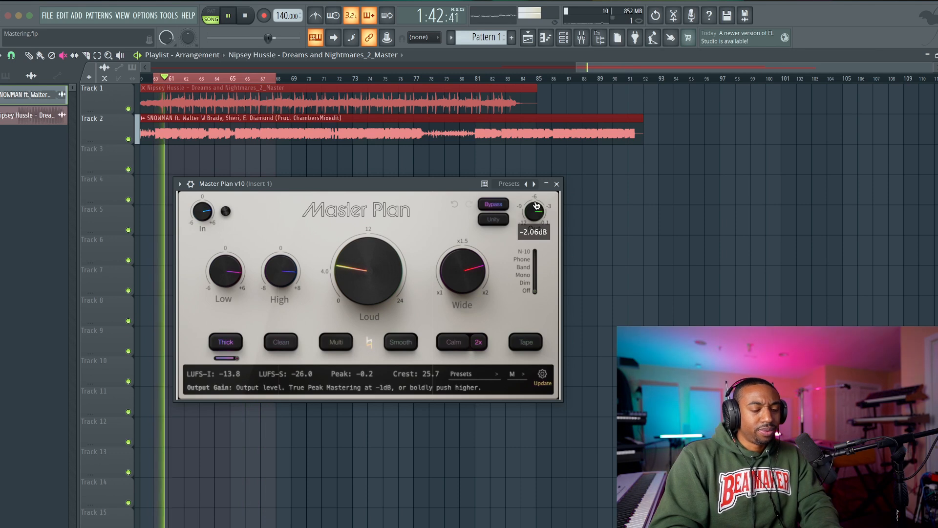
{"action": "left_click", "coordinate": [502, 204]}
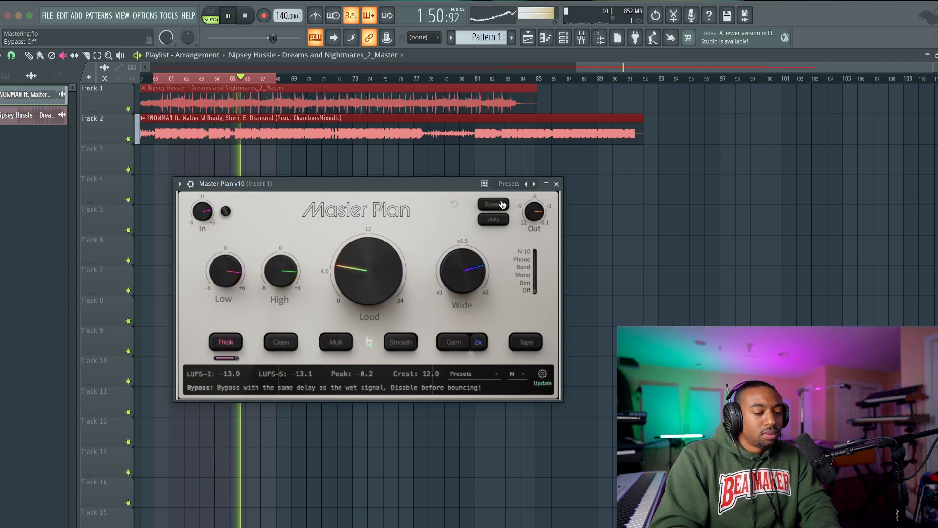
Try Clean at a 100% mix on the loop, switch it back off, and stop playback.
{"action": "left_click", "coordinate": [281, 341]}
{"action": "left_click_drag", "start_coordinate": [287, 360], "coordinate": [295, 358]}
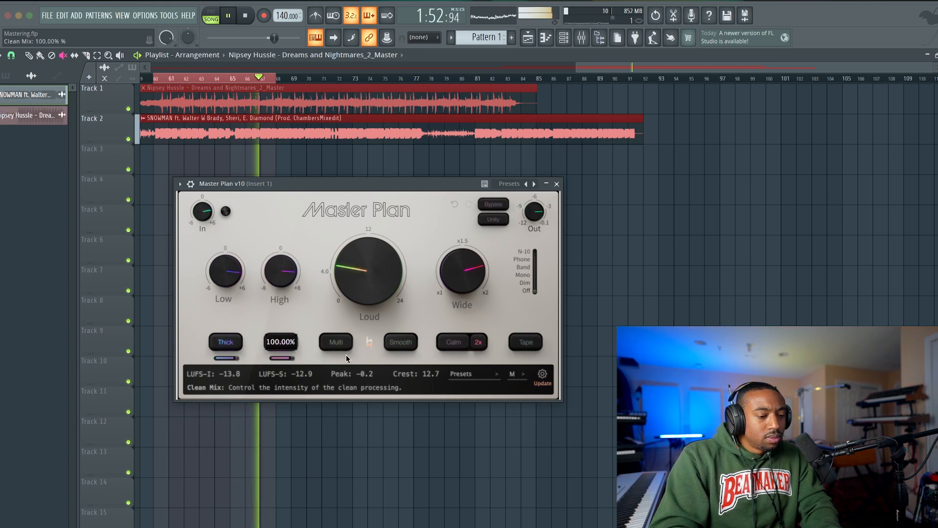
{"action": "key", "text": "space"}
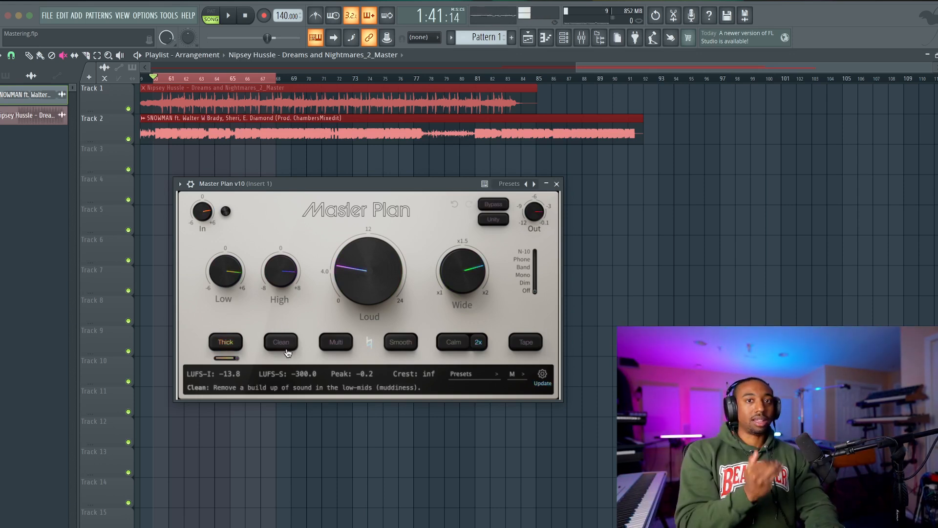
Restart the loop and set the plugin's output gain to -0.1 dB.
{"action": "key", "text": "space"}
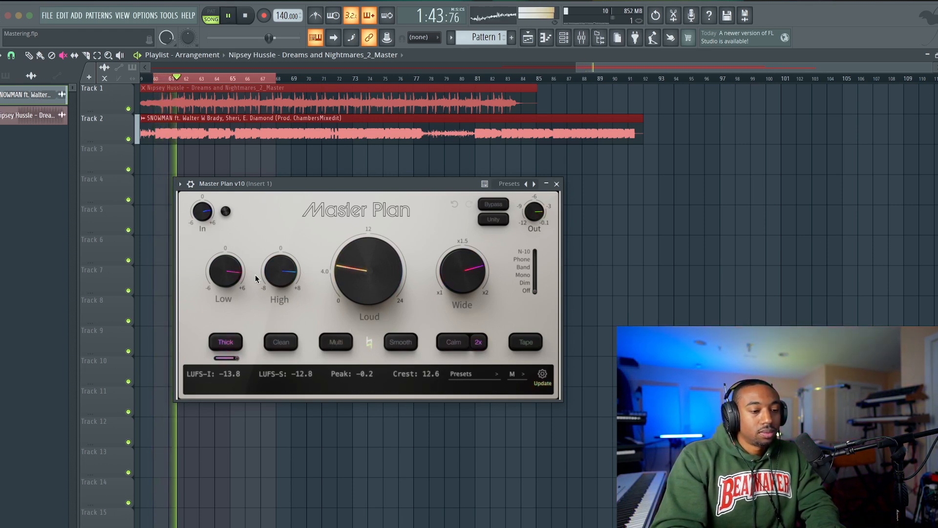
{"action": "mouse_move", "coordinate": [538, 209]}
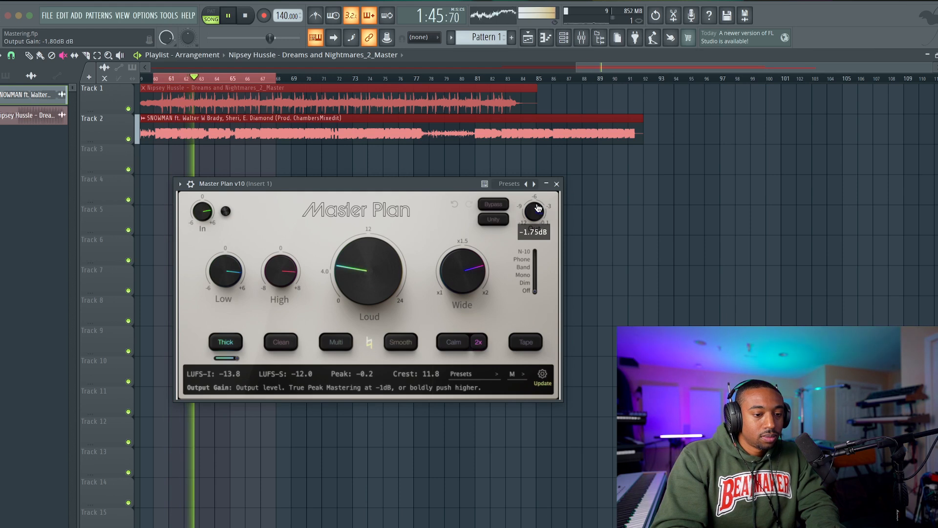
{"action": "left_click_drag", "start_coordinate": [536, 200], "coordinate": [535, 197]}
{"action": "double_click", "coordinate": [535, 213]}
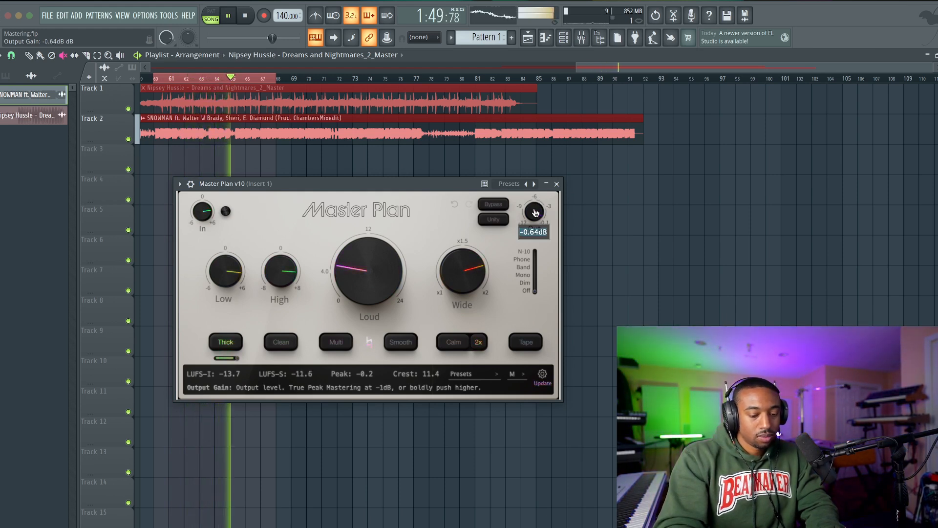
{"action": "type", "text": "-0.1"}
{"action": "key", "text": "Return"}
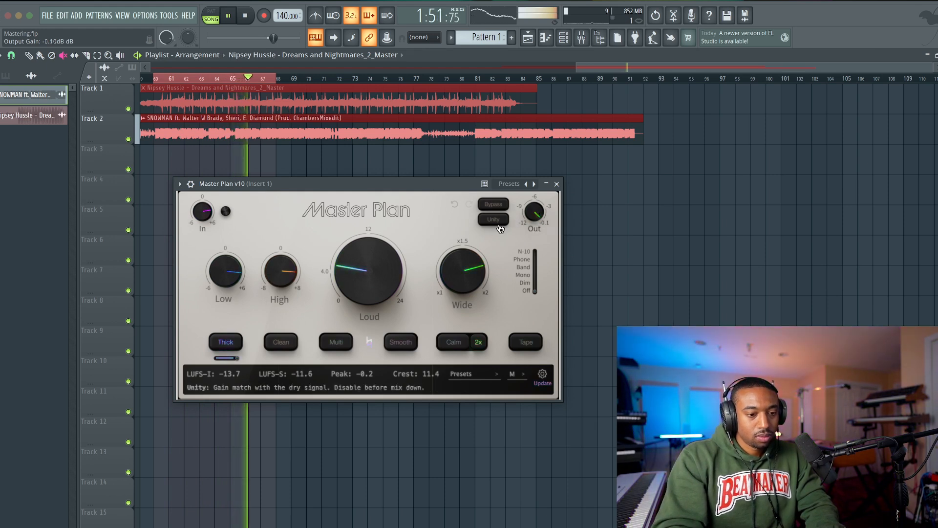
Lower the Loud amount to 3.52 dB while listening to the loop, and stop playback.
{"action": "mouse_move", "coordinate": [371, 272]}
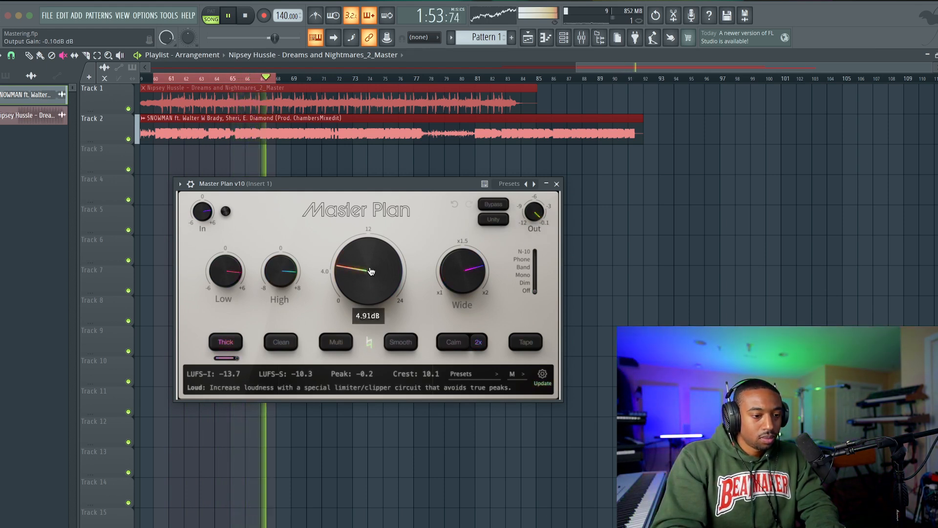
{"action": "key", "text": "space"}
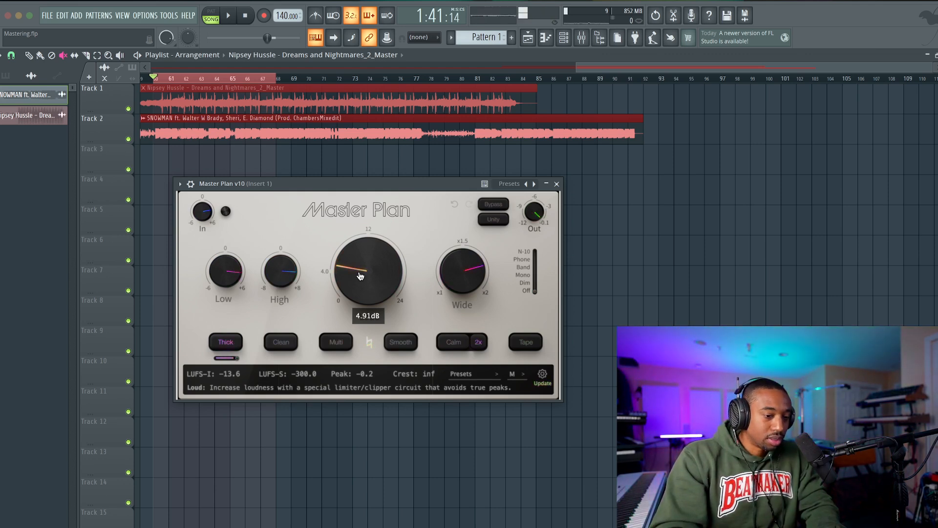
{"action": "key", "text": "space"}
{"action": "left_click_drag", "start_coordinate": [360, 279], "coordinate": [361, 282]}
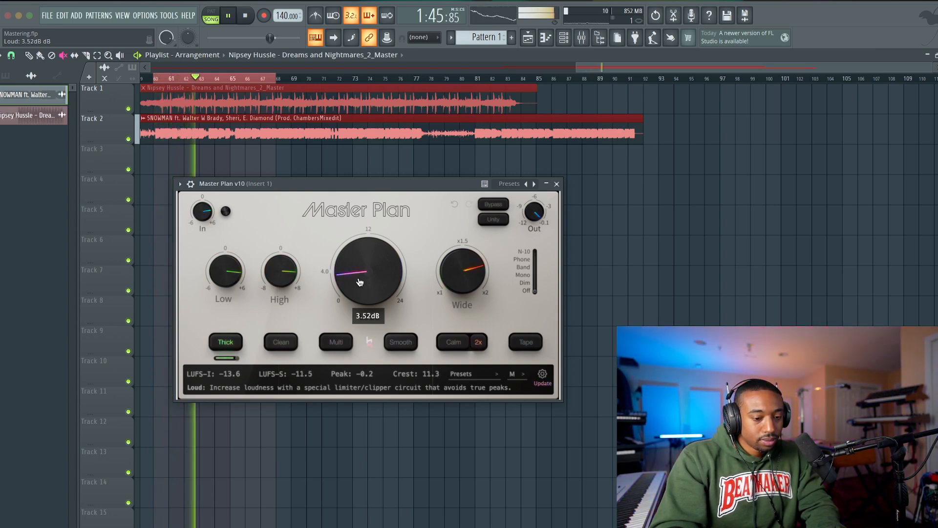
{"action": "key", "text": "space"}
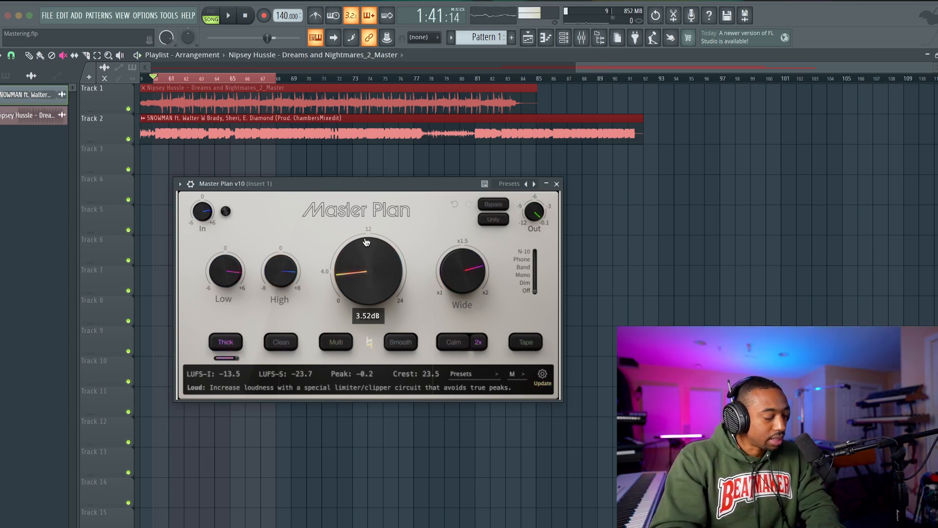
Play the loop again and toggle the plugin's bypass to compare the finished master with the original, leaving bypass off.
{"action": "key", "text": "space"}
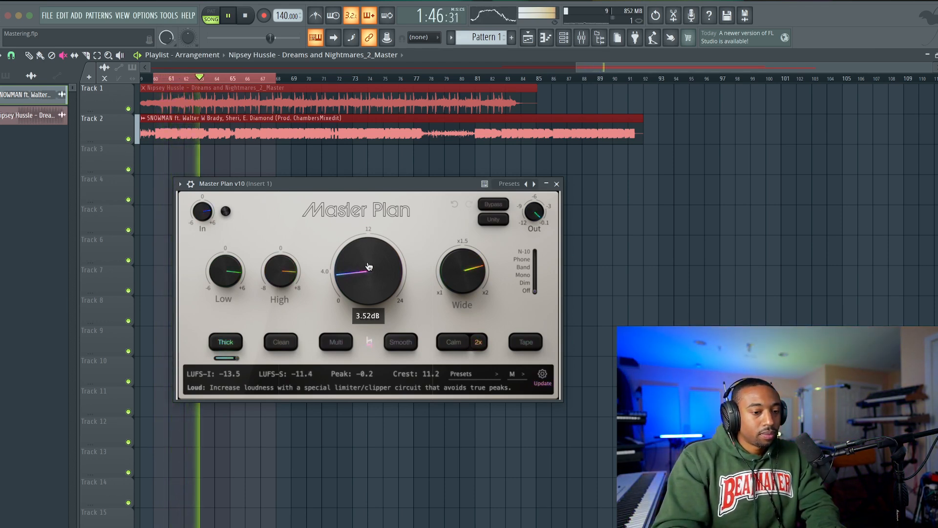
{"action": "left_click", "coordinate": [493, 204]}
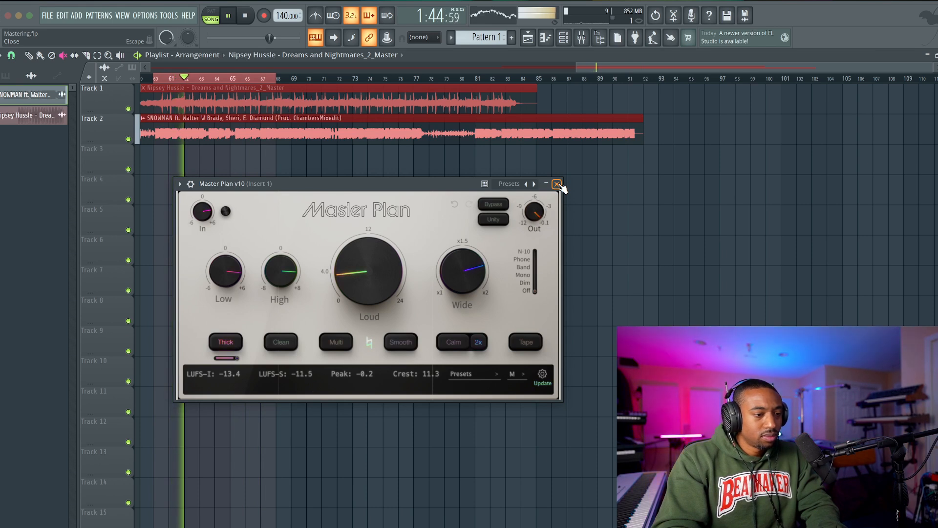
{"action": "left_click", "coordinate": [496, 208]}
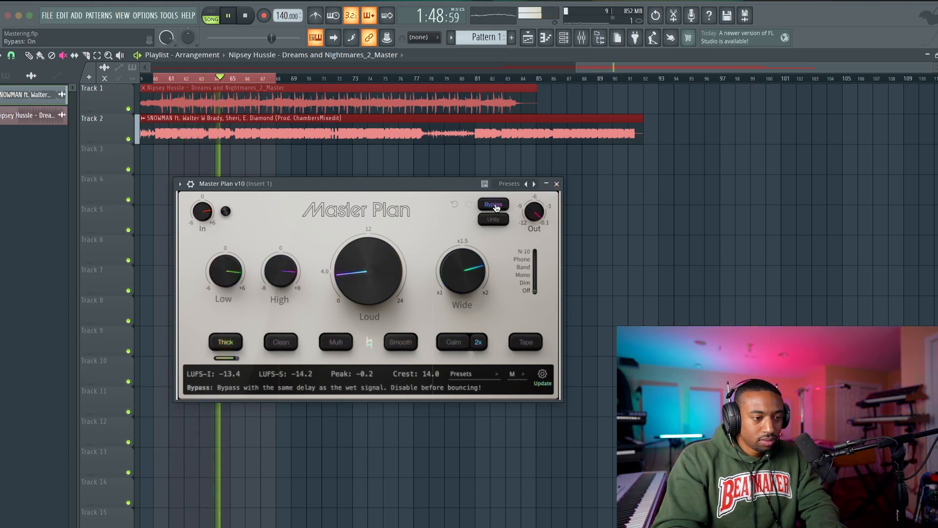
{"action": "left_click", "coordinate": [496, 207]}
{"action": "mouse_move", "coordinate": [539, 201]}
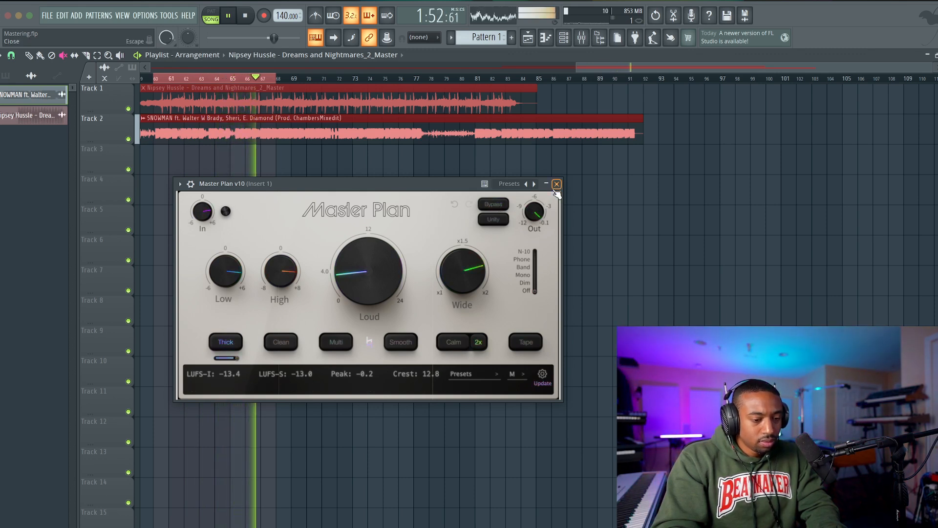
Close the Master Plan window and stop playback, briefly opening the mixer to view insert 1's plugin slots.
{"action": "left_click", "coordinate": [555, 184]}
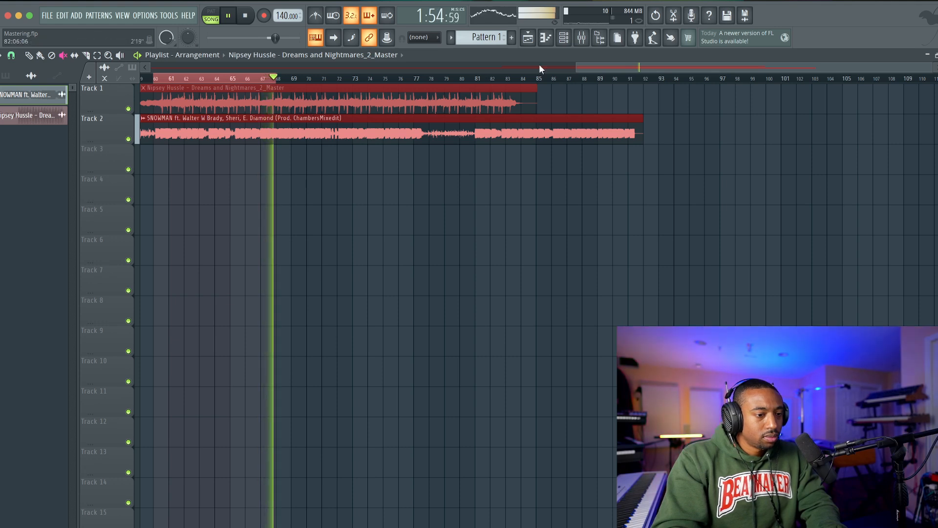
{"action": "key", "text": "space"}
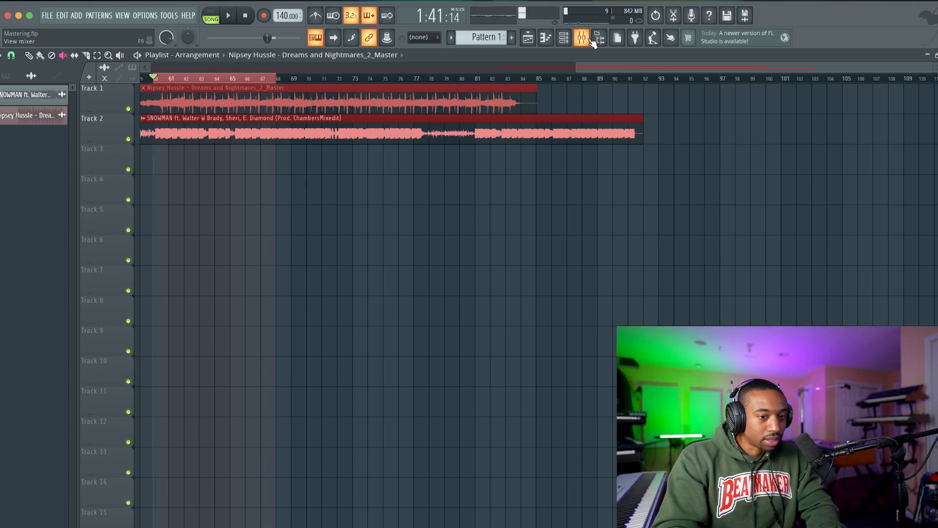
{"action": "left_click", "coordinate": [589, 40]}
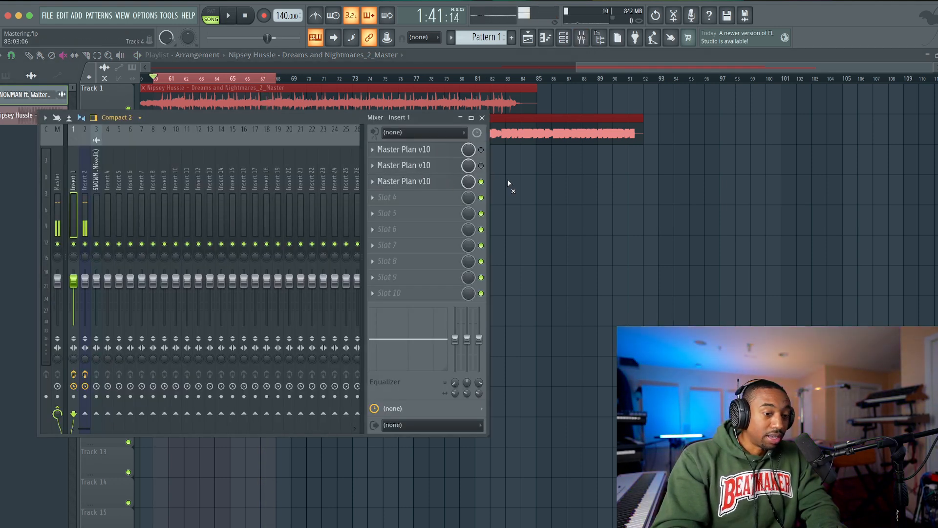
{"action": "key", "text": "F9"}
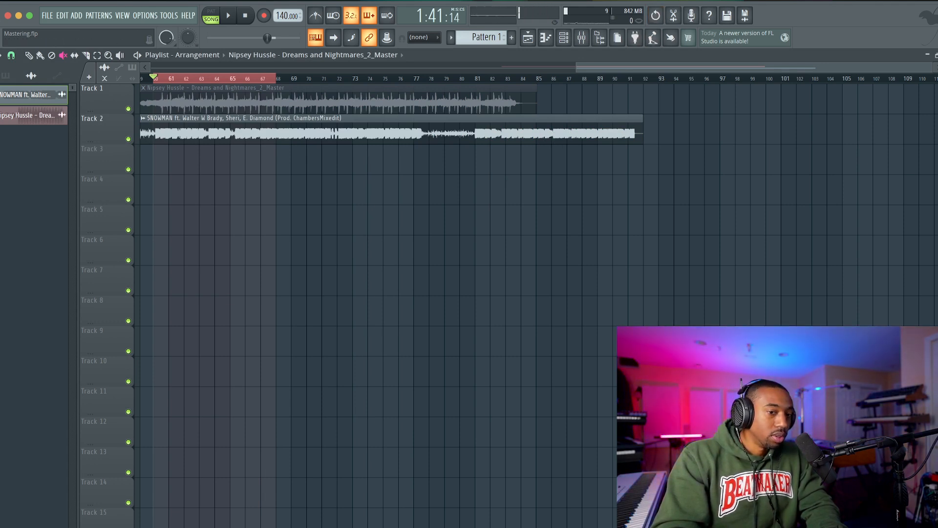
{"action": "left_click", "coordinate": [676, 1]}
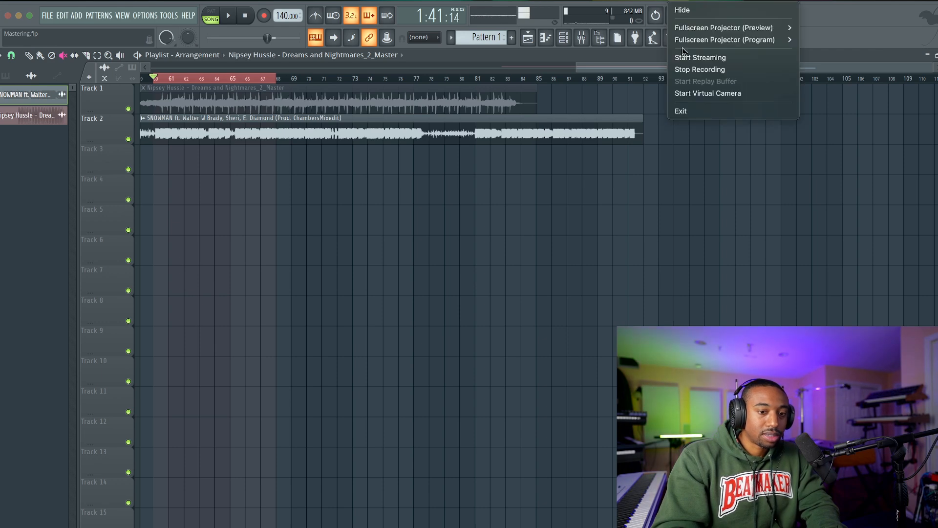